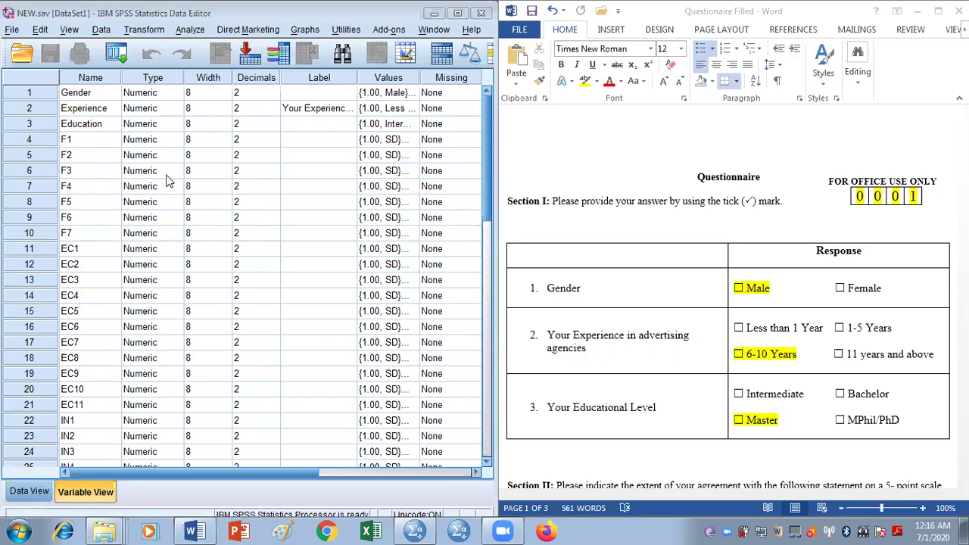
# Switch to Data View to show NEW.sav's empty grid with Gender, Experience, Education and F columns.
pyautogui.click(35, 488)
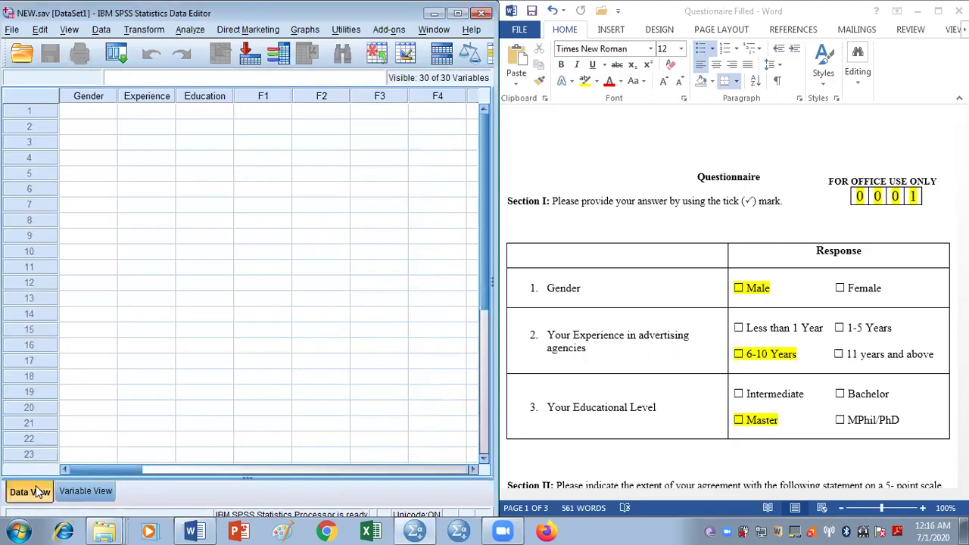
# Return to Variable View and select the Gender variable's name, then its Values cell.
pyautogui.click(78, 491)
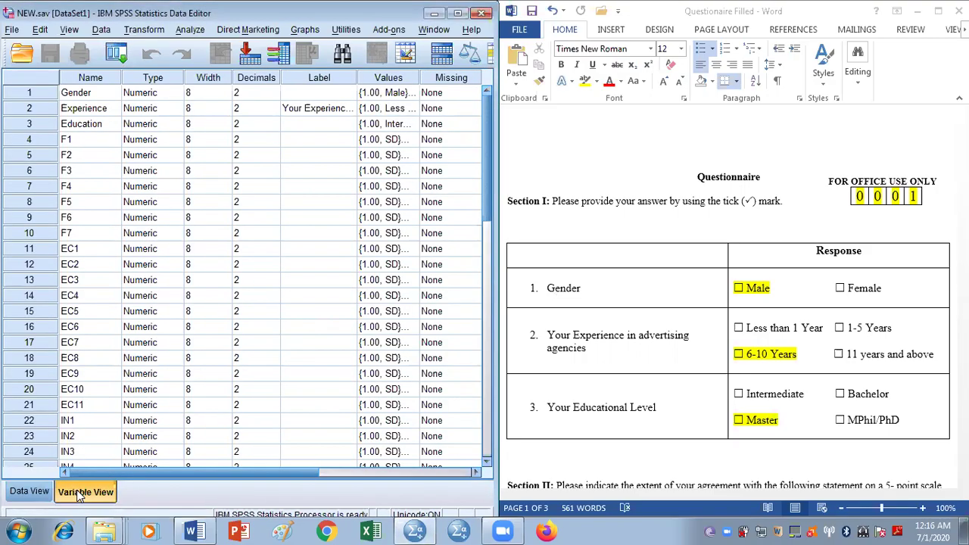
pyautogui.click(97, 94)
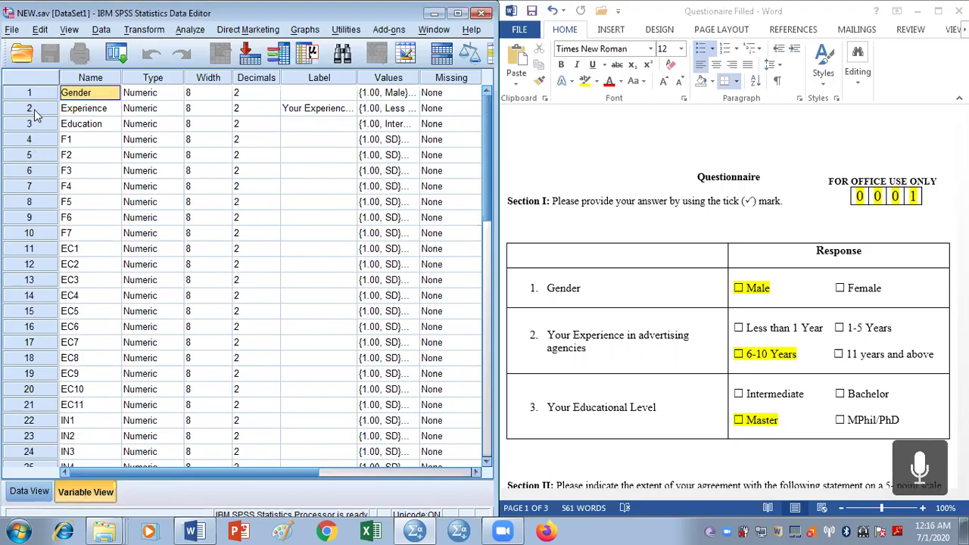
pyautogui.click(96, 93)
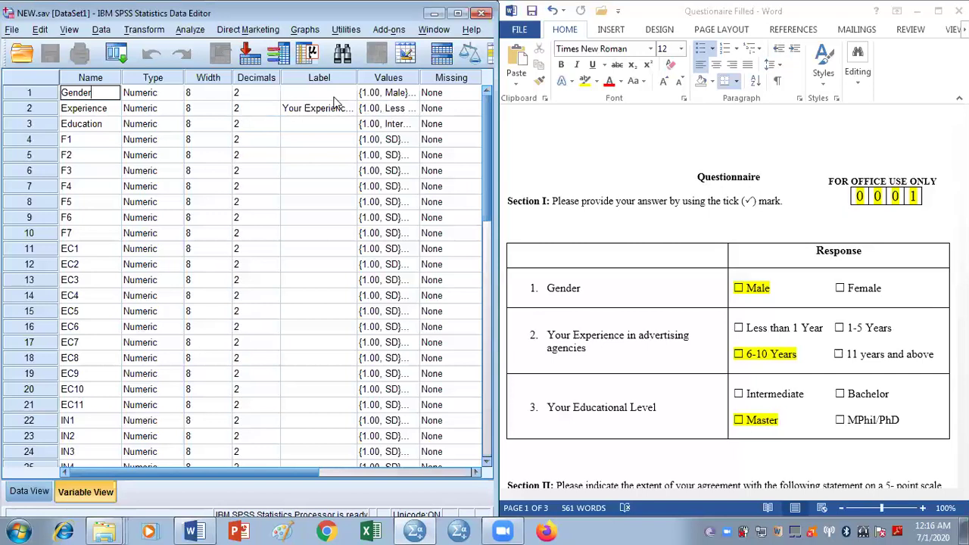
pyautogui.click(407, 97)
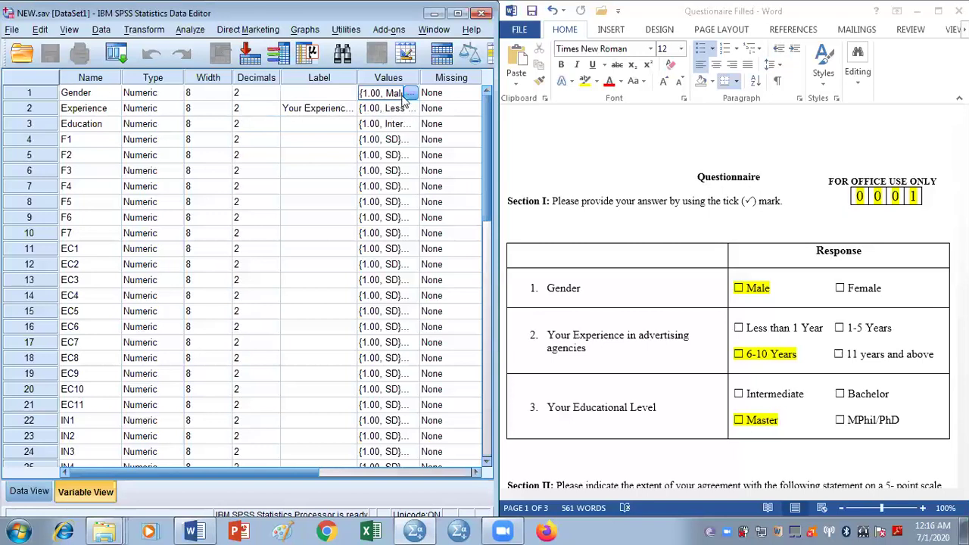
pyautogui.click(410, 94)
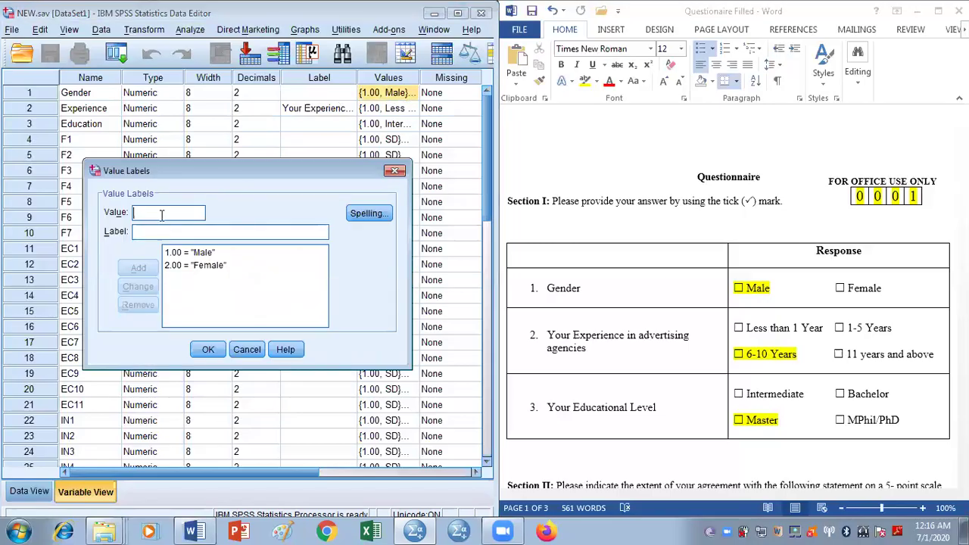
pyautogui.write('1')
pyautogui.press('Tab')
pyautogui.write('male')
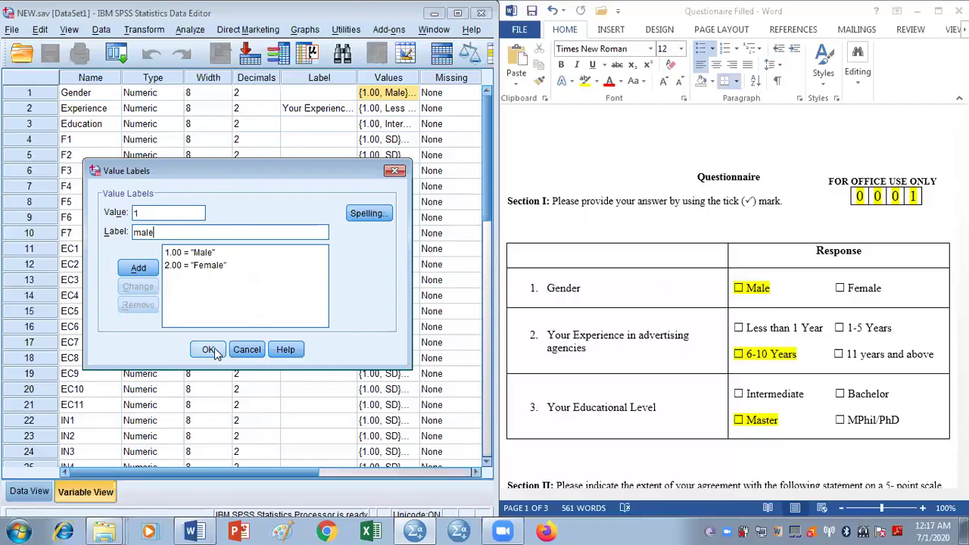
pyautogui.click(393, 172)
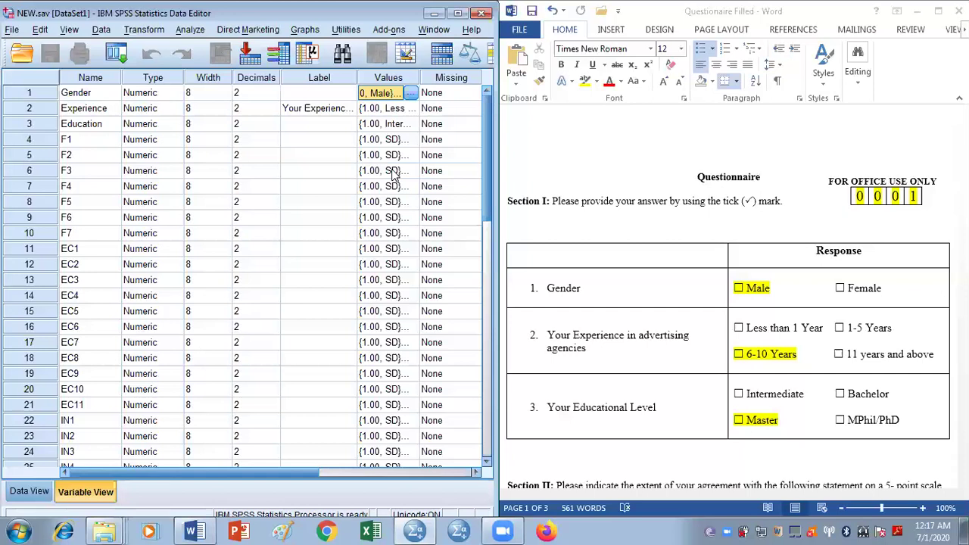
pyautogui.click(644, 215)
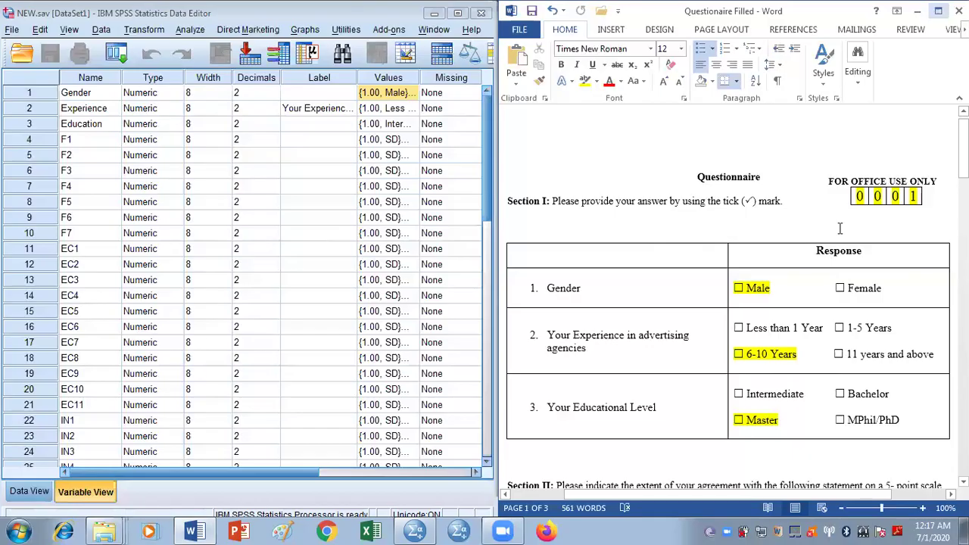
pyautogui.moveTo(859, 196); pyautogui.dragTo(914, 198)
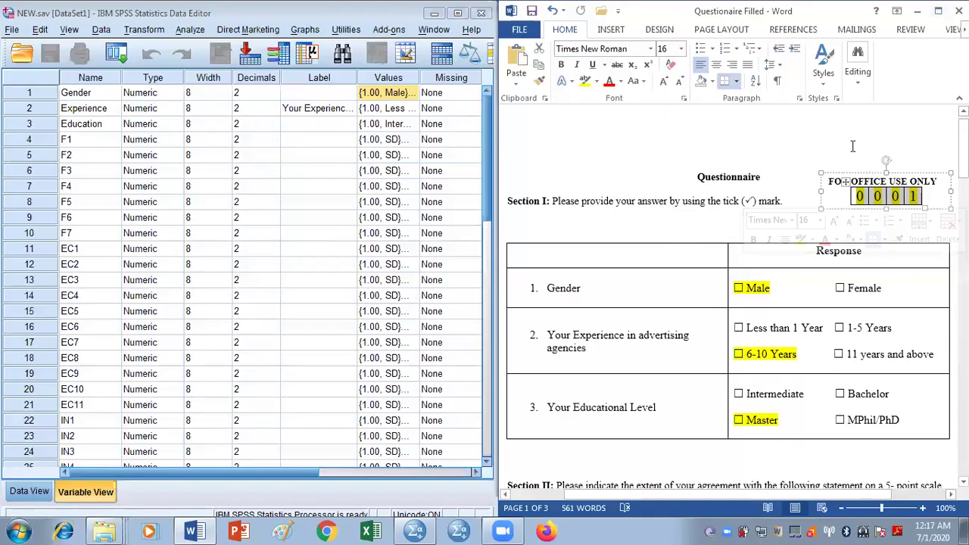
pyautogui.click(824, 147)
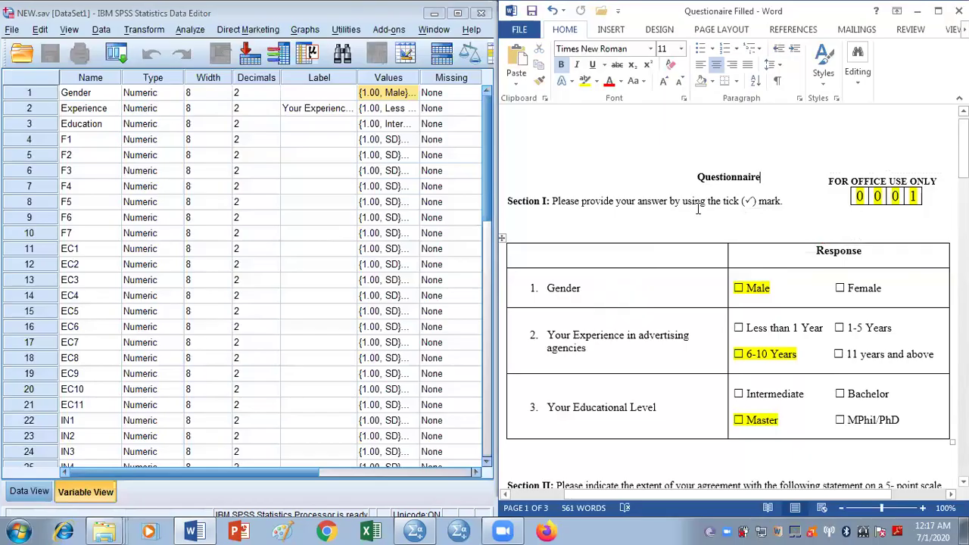
pyautogui.moveTo(723, 206); pyautogui.dragTo(757, 204)
pyautogui.click(730, 220)
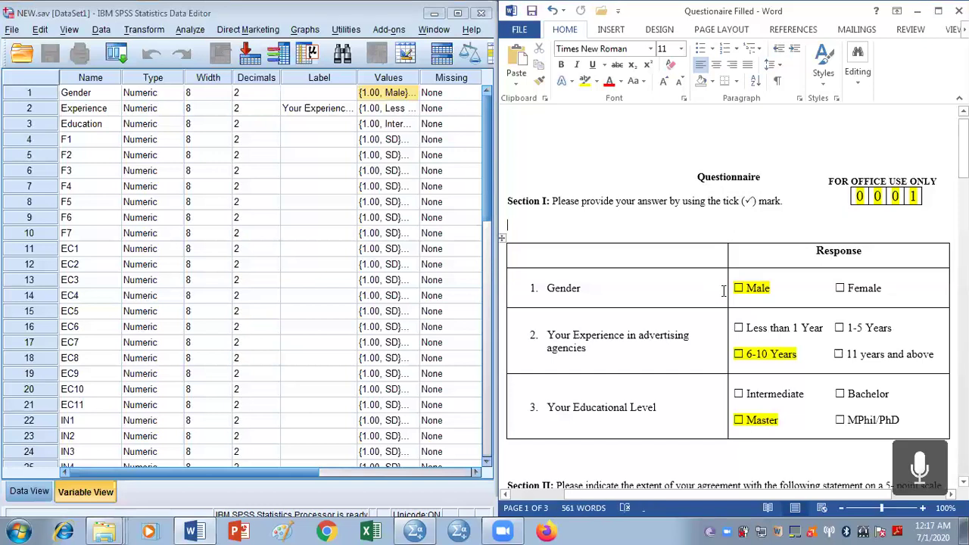
pyautogui.moveTo(738, 288); pyautogui.dragTo(772, 290)
pyautogui.click(769, 298)
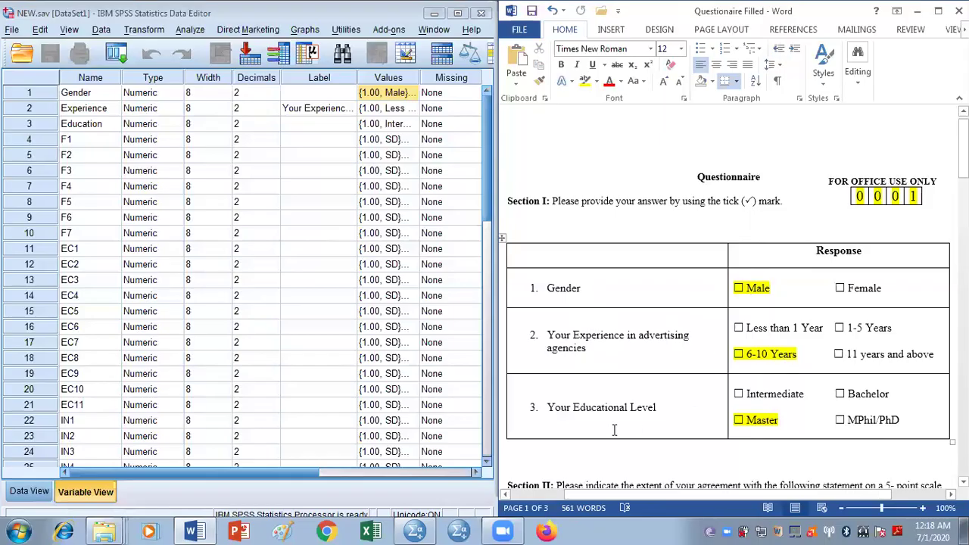
pyautogui.click(962, 148)
pyautogui.moveTo(962, 148); pyautogui.dragTo(963, 200)
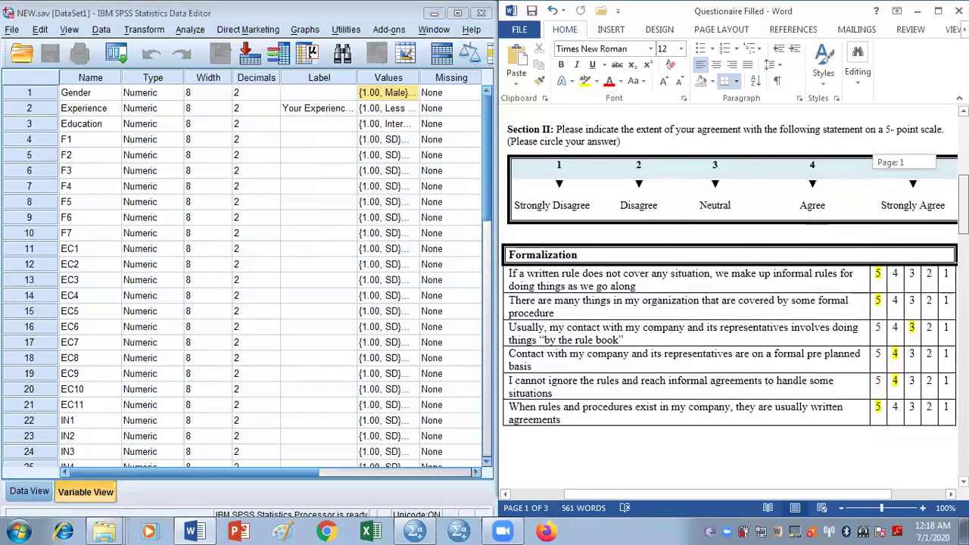
pyautogui.moveTo(962, 200); pyautogui.dragTo(962, 125)
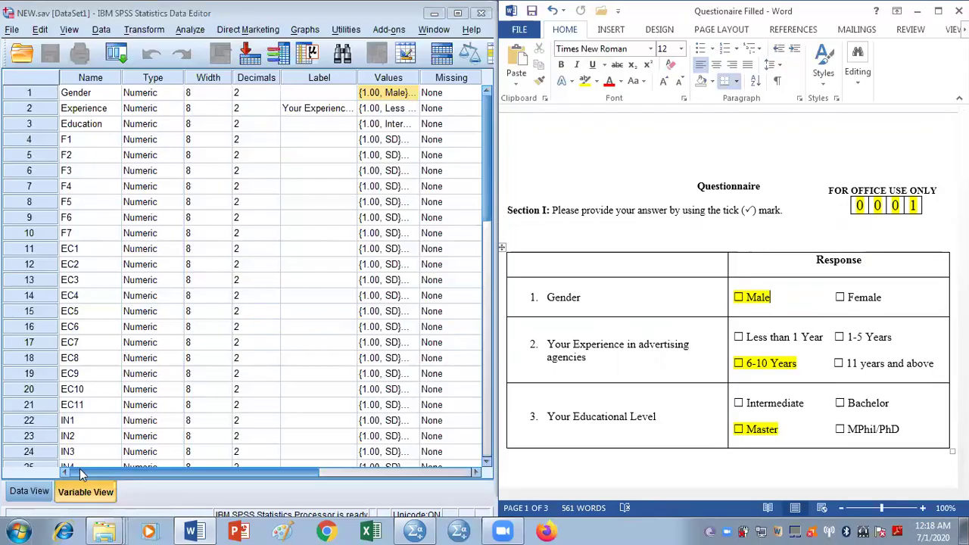
# Scroll through Variable View and reopen Gender's value labels (1.00 = Male, 2.00 = Female).
pyautogui.click(81, 491)
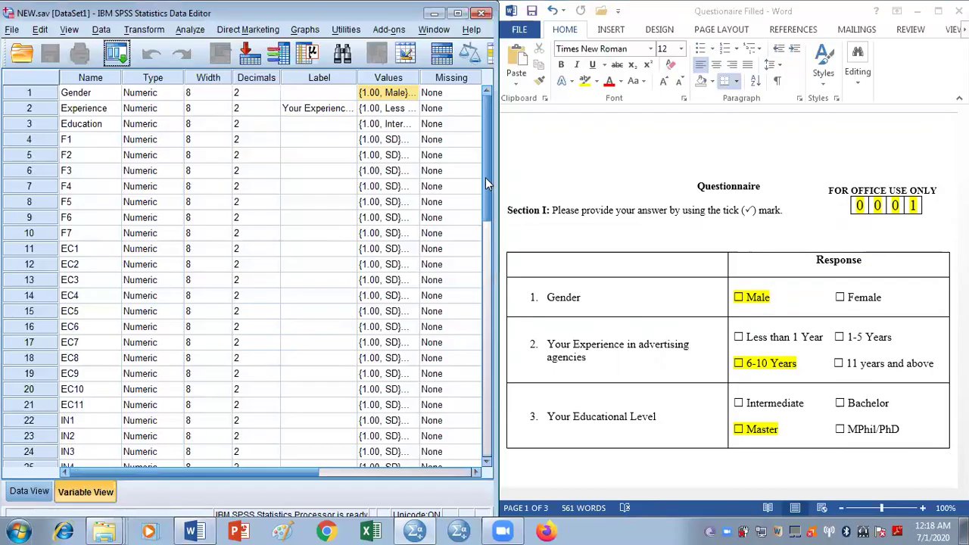
pyautogui.scroll(-3, 485, 177)
pyautogui.moveTo(484, 209); pyautogui.dragTo(482, 261)
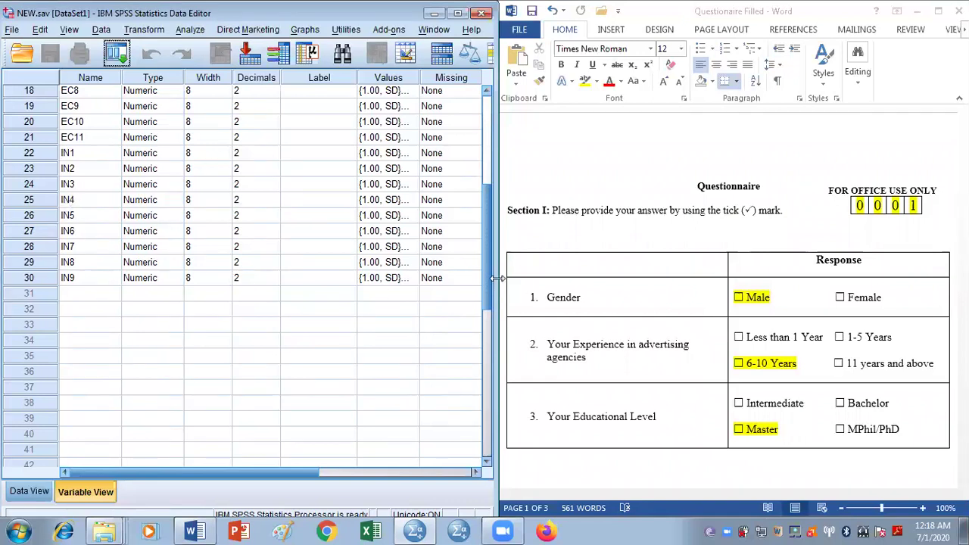
pyautogui.moveTo(486, 277); pyautogui.dragTo(488, 145)
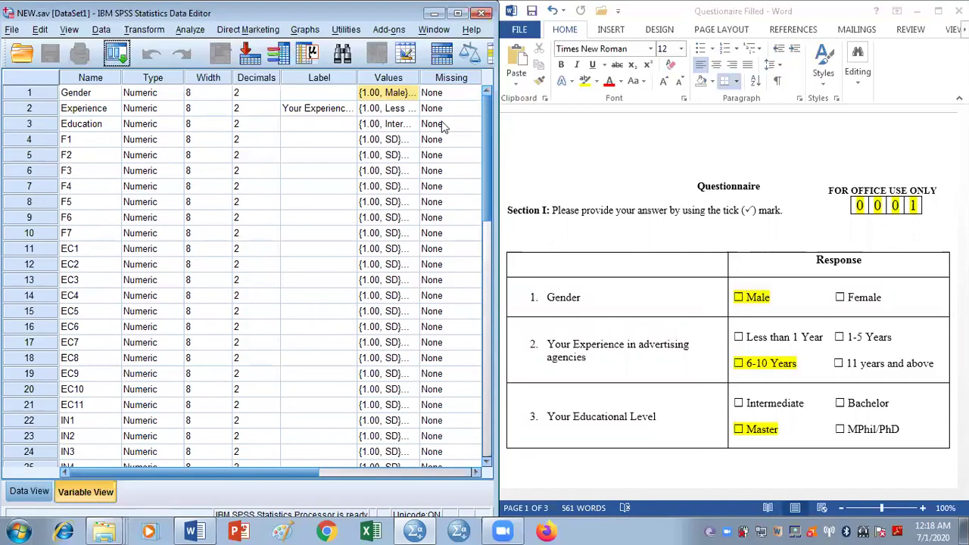
pyautogui.click(414, 97)
pyautogui.click(410, 94)
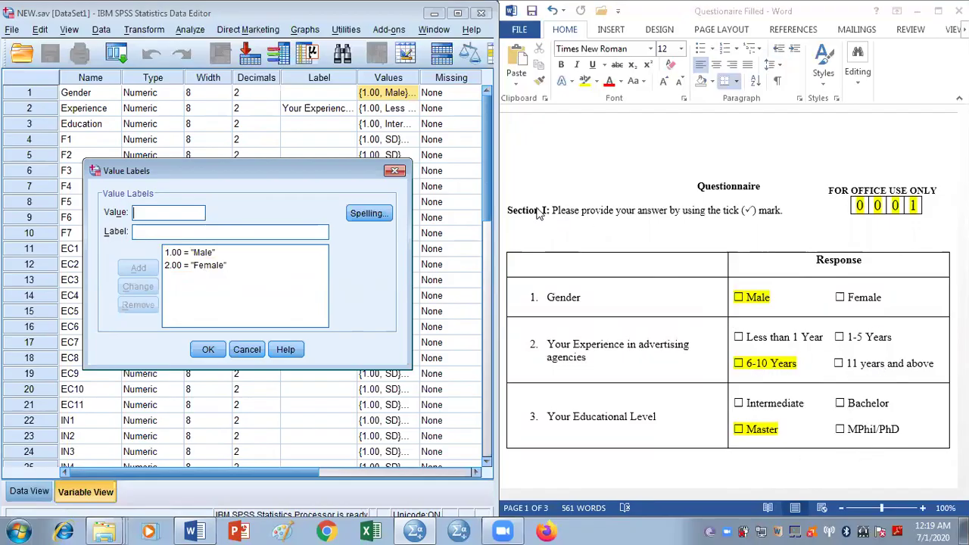
# Close Gender's labels, then review and close F3's labels 1.00 = SD to 5.00 = SA.
pyautogui.click(395, 172)
pyautogui.click(411, 171)
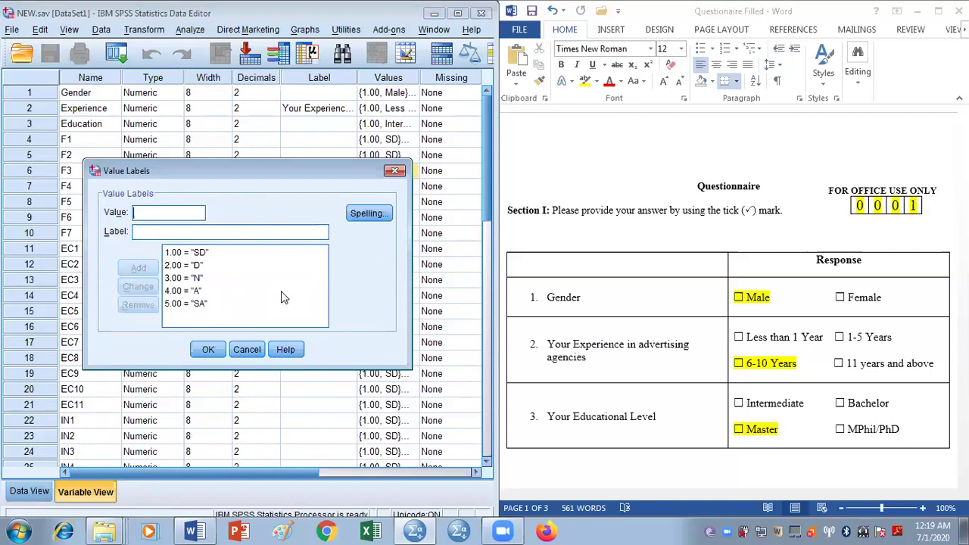
pyautogui.click(397, 171)
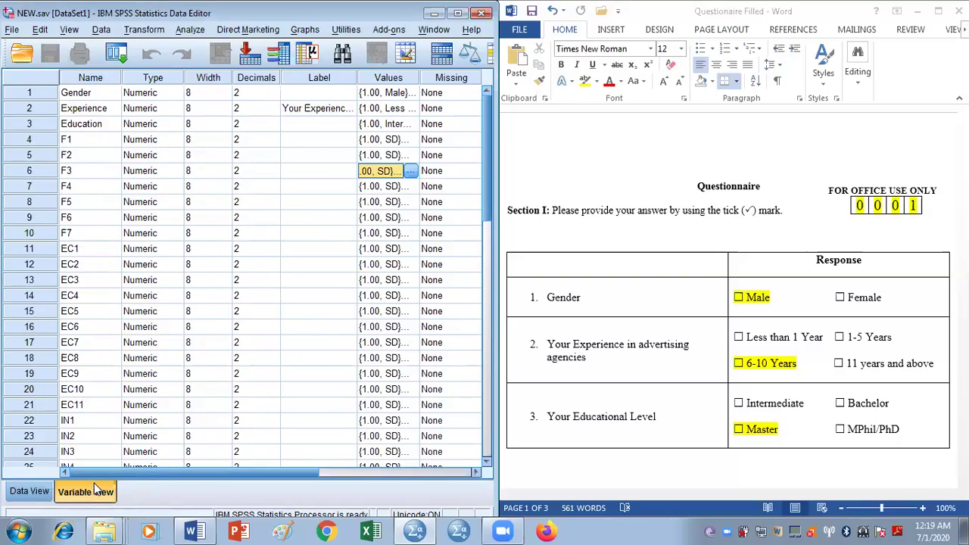
pyautogui.click(28, 492)
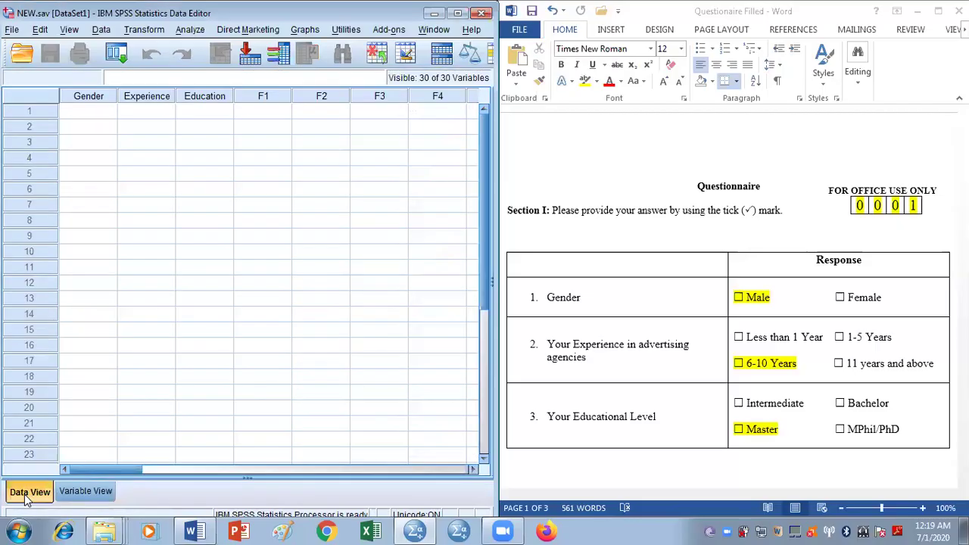
pyautogui.click(85, 492)
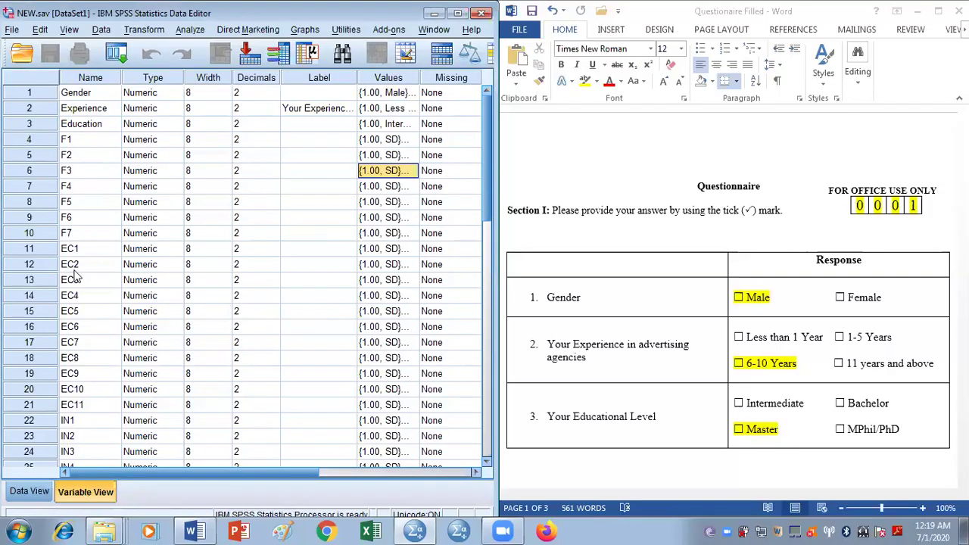
pyautogui.click(78, 97)
pyautogui.hotkey('shift', 'Down')
pyautogui.hotkey('shift', 'Down')
pyautogui.hotkey('shift', 'Down')
pyautogui.hotkey('shift', 'Down')
pyautogui.hotkey('shift', 'Down')
pyautogui.hotkey('shift', 'Down')
pyautogui.hotkey('shift', 'Down')
pyautogui.hotkey('shift', 'Down')
pyautogui.hotkey('shift', 'Down')
pyautogui.hotkey('shift', 'Down')
pyautogui.hotkey('shift', 'Down')
pyautogui.hotkey('shift', 'Down')
pyautogui.hotkey('shift', 'Down')
pyautogui.hotkey('shift', 'Down')
pyautogui.hotkey('shift', 'Down')
pyautogui.hotkey('shift', 'Down')
pyautogui.hotkey('shift', 'Down')
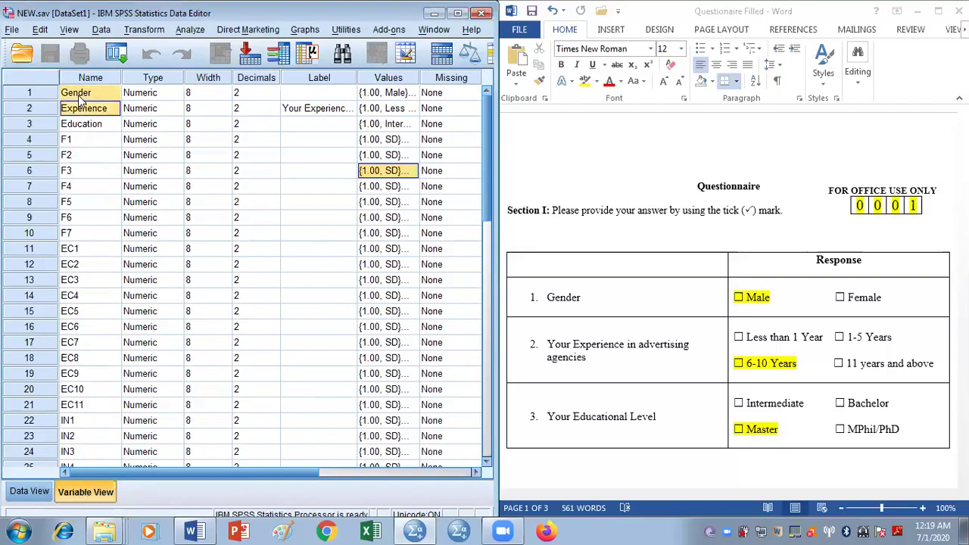
pyautogui.hotkey('shift', 'Down')
pyautogui.hotkey('shift', 'Down')
pyautogui.hotkey('shift', 'Down')
pyautogui.hotkey('shift', 'Down')
pyautogui.hotkey('shift', 'Down')
pyautogui.hotkey('shift', 'Down')
pyautogui.hotkey('shift', 'Down')
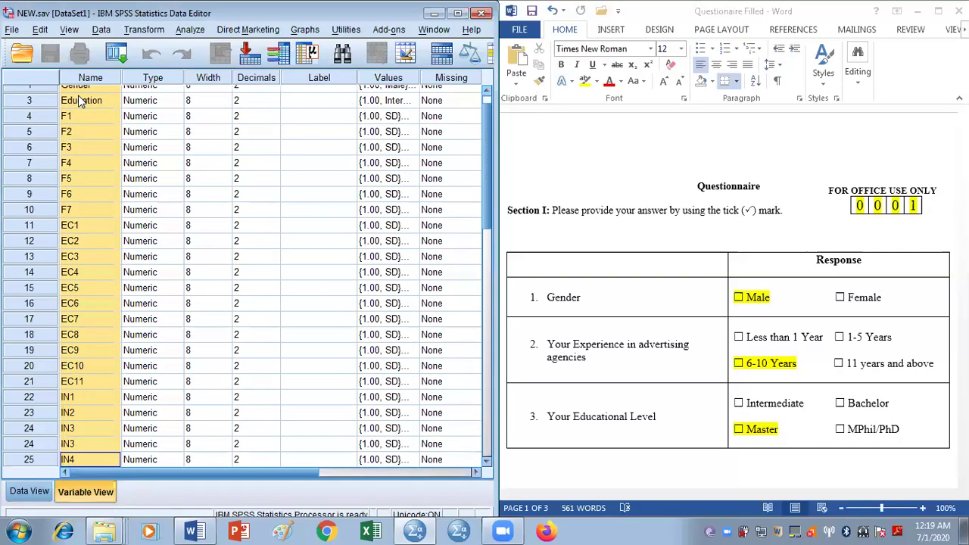
pyautogui.hotkey('shift', 'Down')
pyautogui.hotkey('shift', 'Down')
pyautogui.hotkey('shift', 'Down')
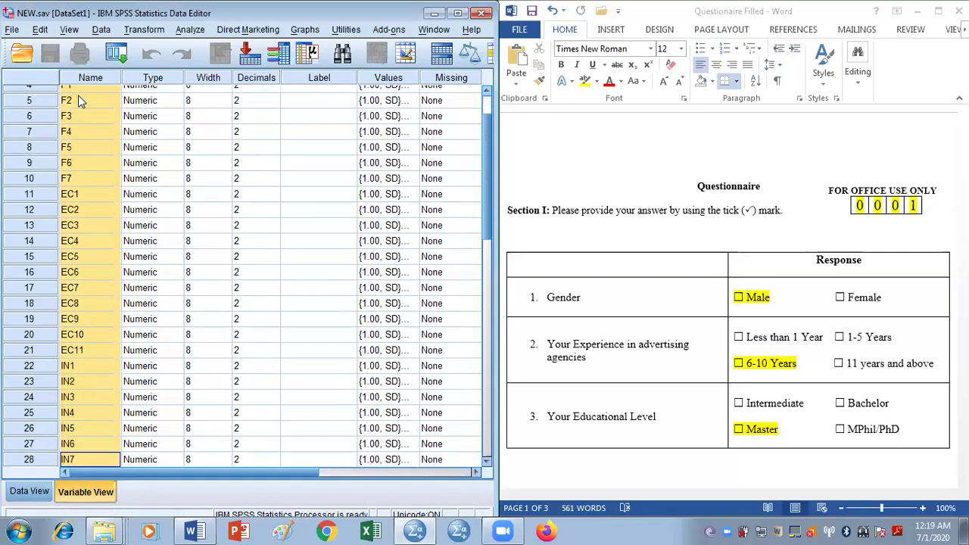
pyautogui.press('Up')
pyautogui.press('Up')
pyautogui.press('Up')
pyautogui.press('Up')
pyautogui.press('Up')
pyautogui.press('Up')
pyautogui.press('Up')
pyautogui.press('Up')
pyautogui.press('Up')
pyautogui.press('Up')
pyautogui.press('Up')
pyautogui.press('Up')
pyautogui.press('Up')
pyautogui.press('Up')
pyautogui.press('Up')
pyautogui.press('Up')
pyautogui.press('Up')
pyautogui.press('Up')
pyautogui.press('Up')
pyautogui.press('Up')
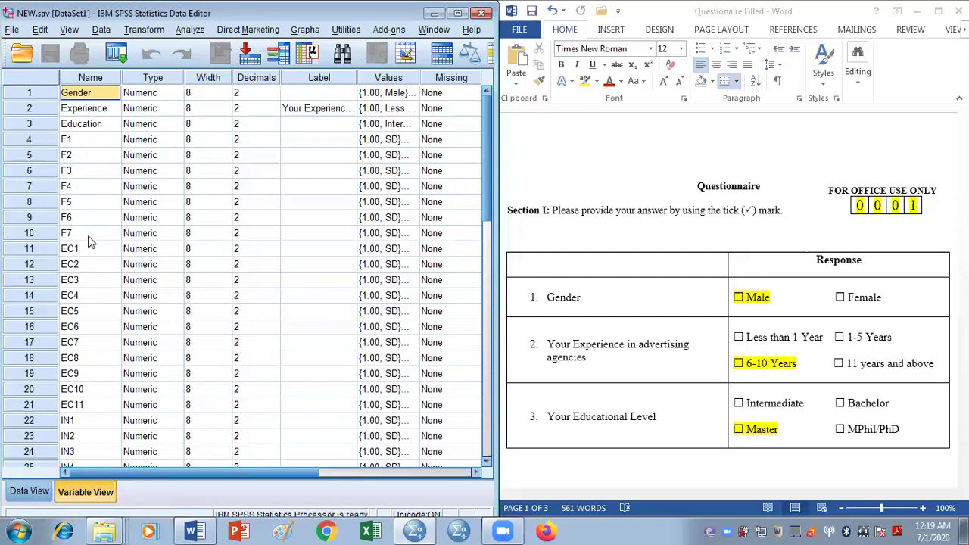
# Switch to Data View and scroll across to the last IN columns and back.
pyautogui.click(28, 492)
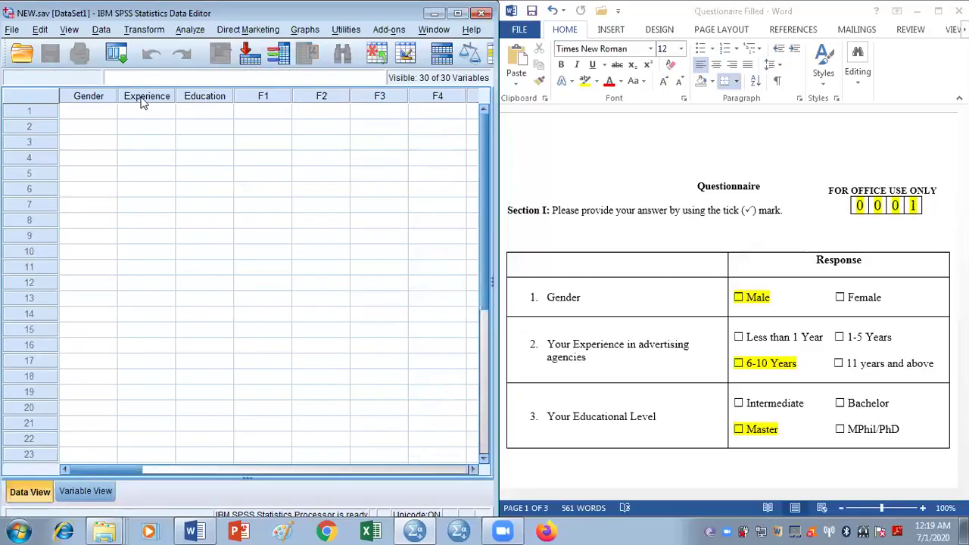
pyautogui.click(97, 104)
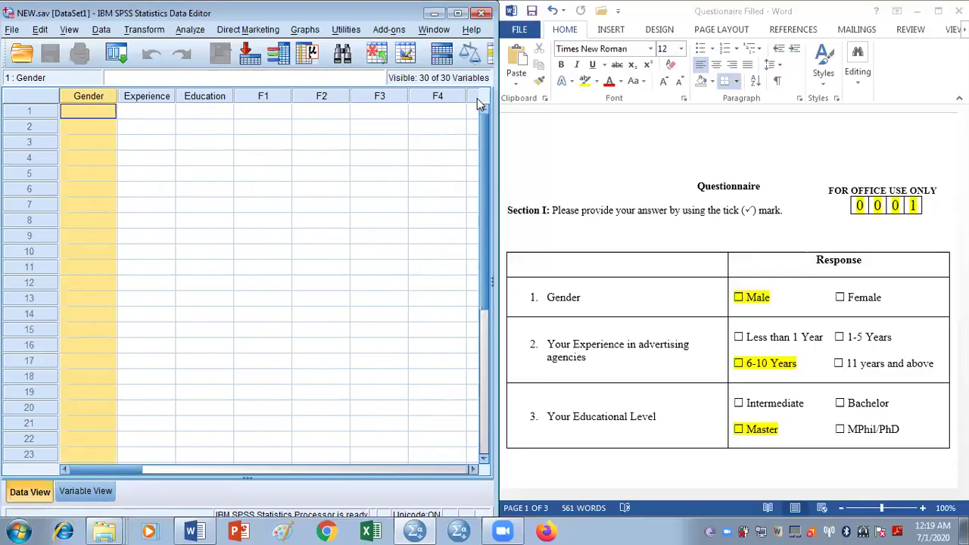
pyautogui.click(473, 469)
pyautogui.click(475, 469)
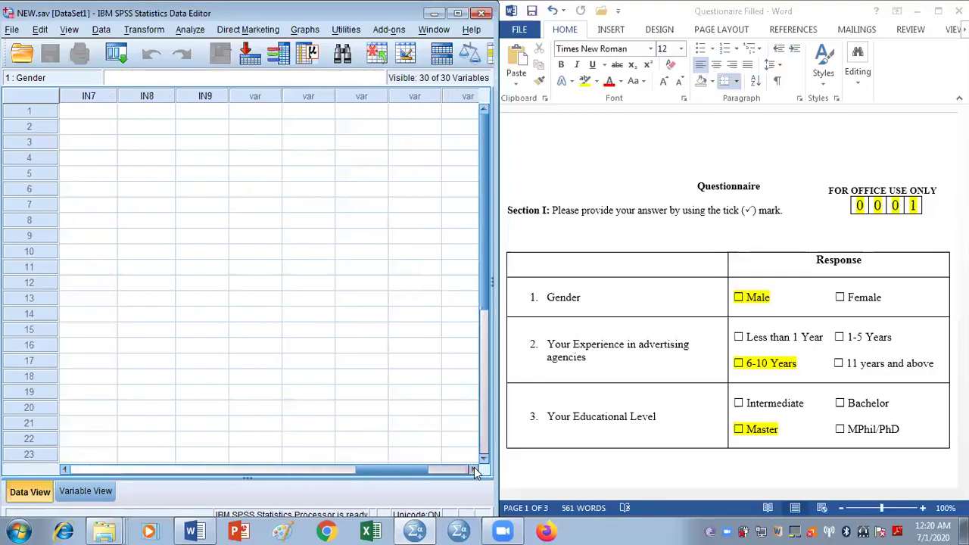
pyautogui.moveTo(413, 473); pyautogui.dragTo(109, 476)
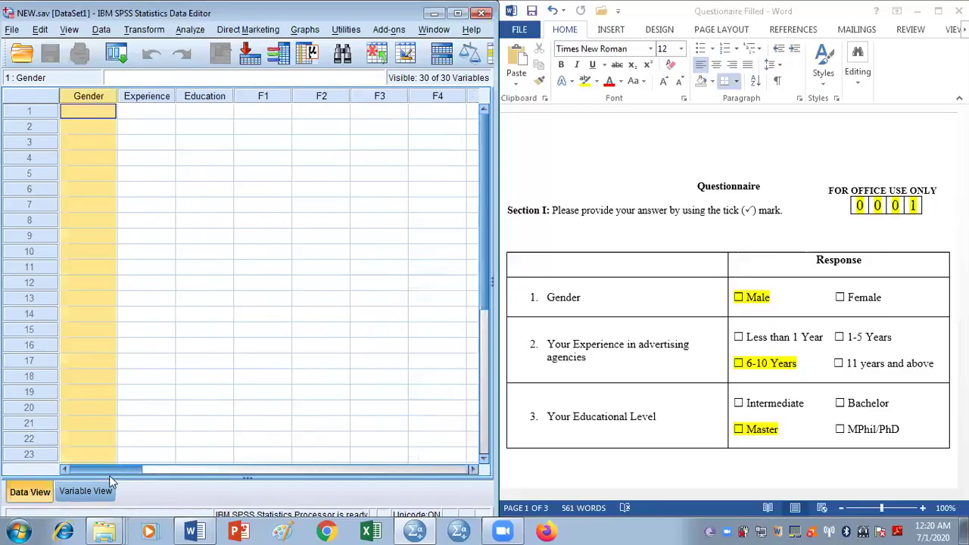
# Toggle to Variable View and back to Data View, then select row 1's Gender cell.
pyautogui.click(86, 492)
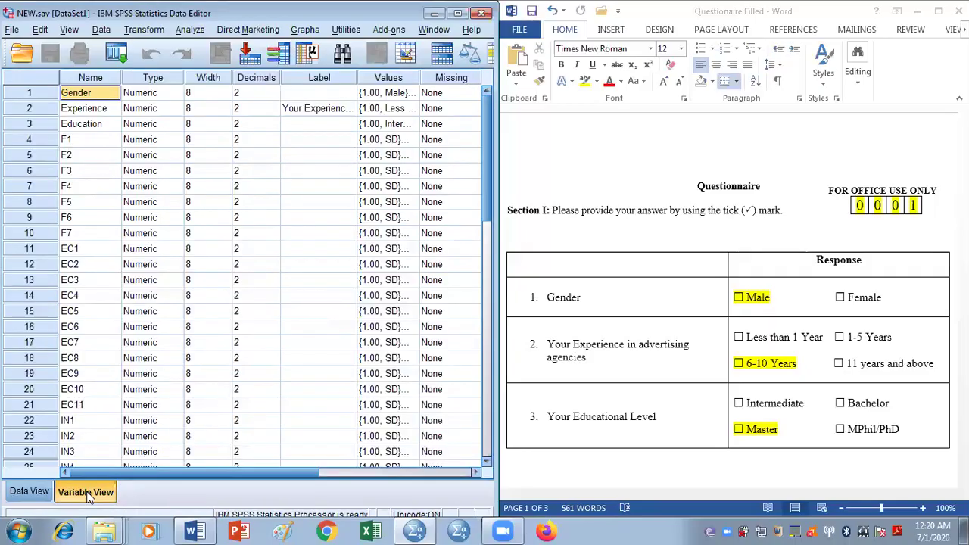
pyautogui.click(31, 492)
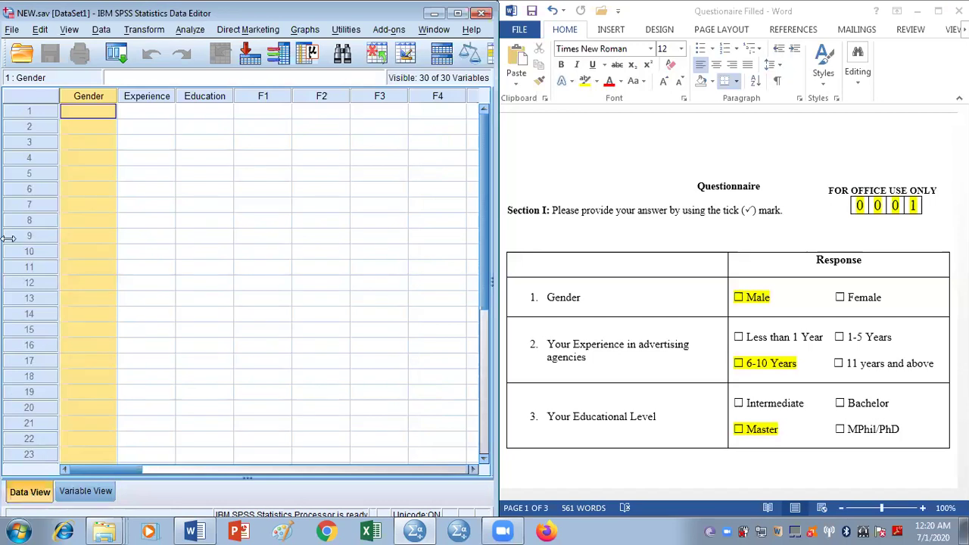
pyautogui.click(91, 106)
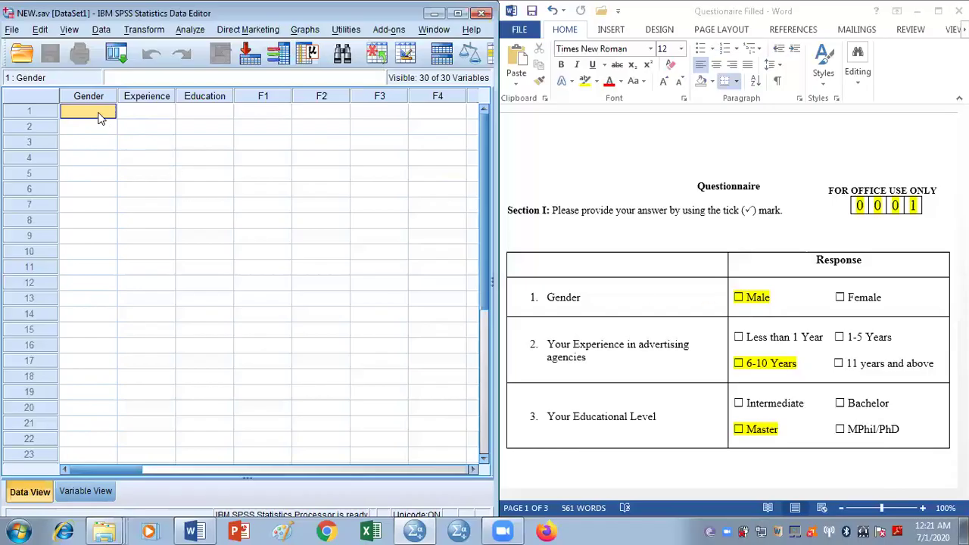
# Enter row 1's Gender 1, Experience 3 and Education 3, then check the questionnaire.
pyautogui.write('1')
pyautogui.click(135, 119)
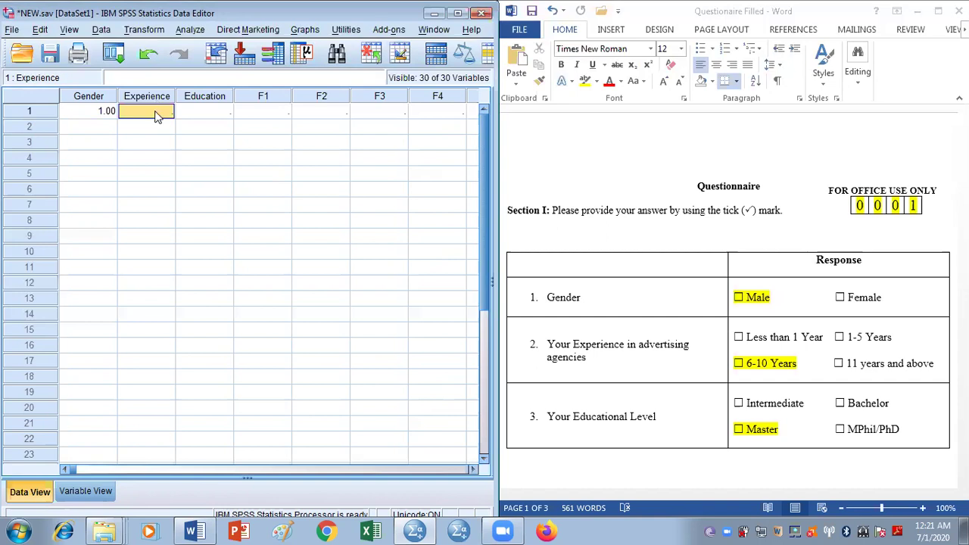
pyautogui.write('3')
pyautogui.click(203, 121)
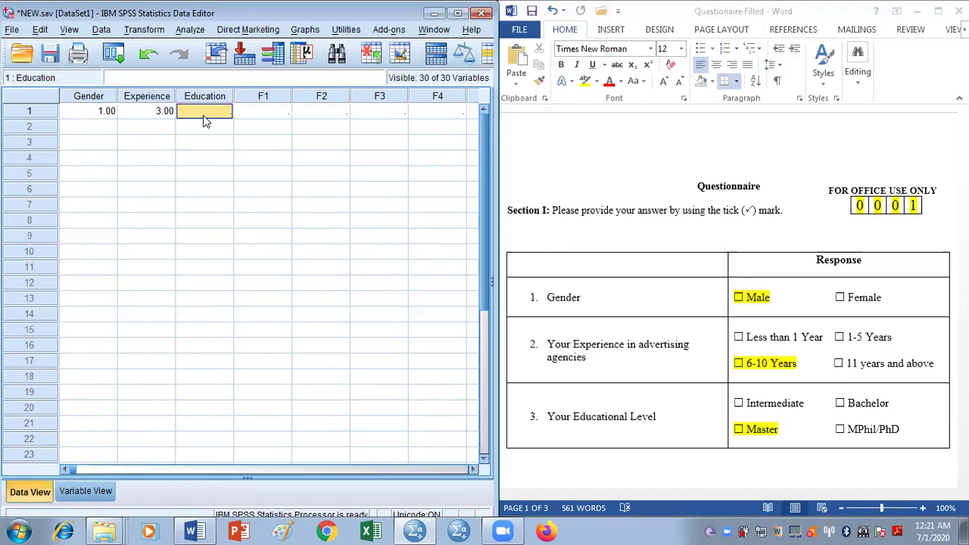
pyautogui.write('3')
pyautogui.click(770, 297)
pyautogui.moveTo(963, 144); pyautogui.dragTo(963, 211)
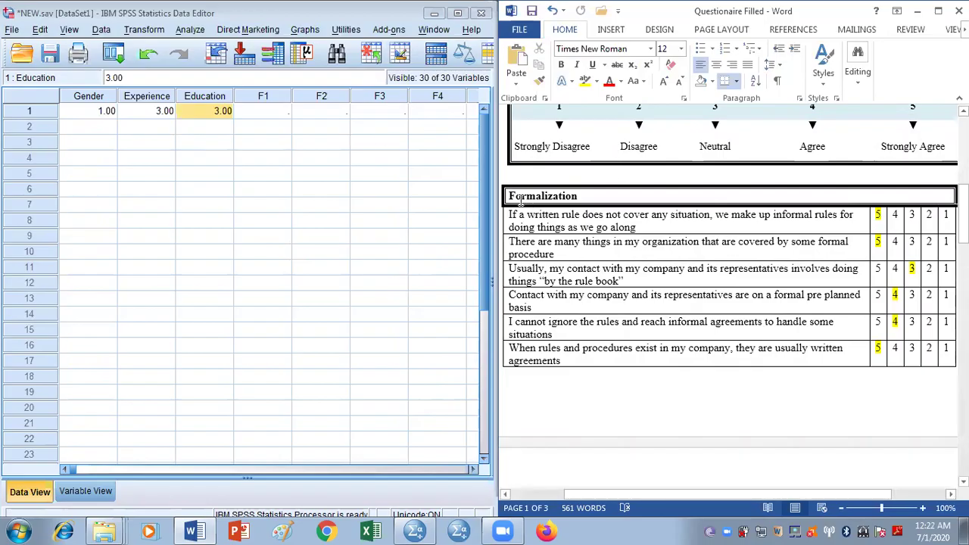
# Type 5, 5, 3, 4, 4, 5 into row 1's F1–F6, checking the questionnaire afterwards.
pyautogui.click(278, 116)
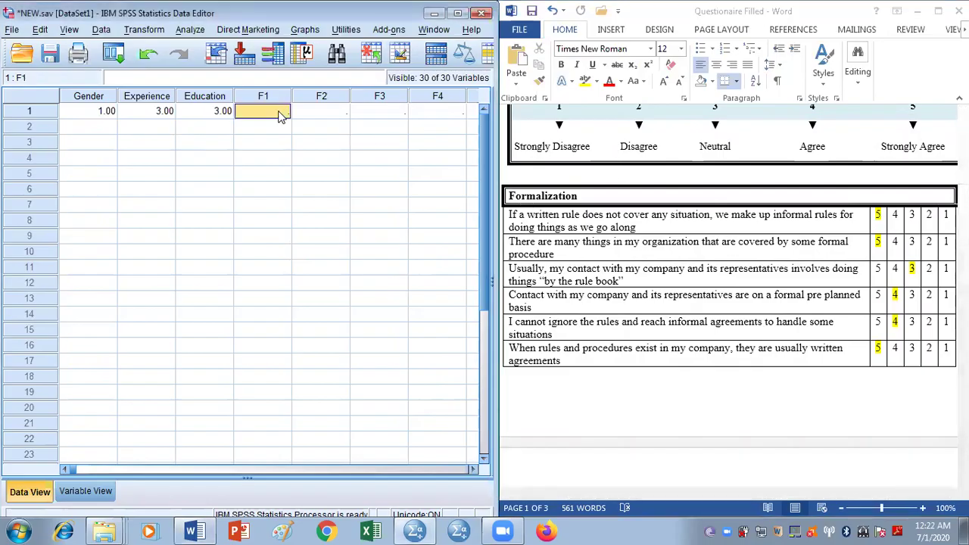
pyautogui.write('5')
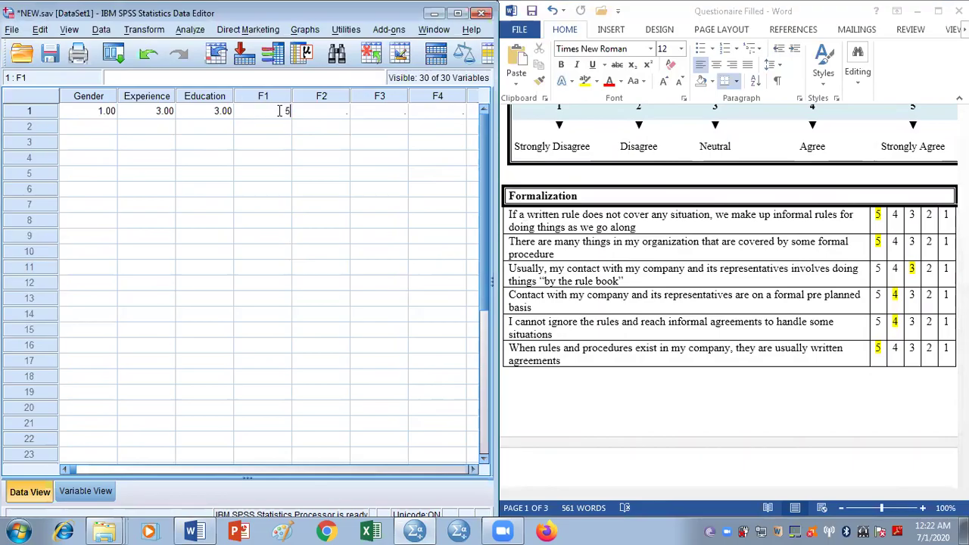
pyautogui.press('Tab')
pyautogui.write('5')
pyautogui.press('Tab')
pyautogui.write('3')
pyautogui.press('Tab')
pyautogui.write('4')
pyautogui.press('Tab')
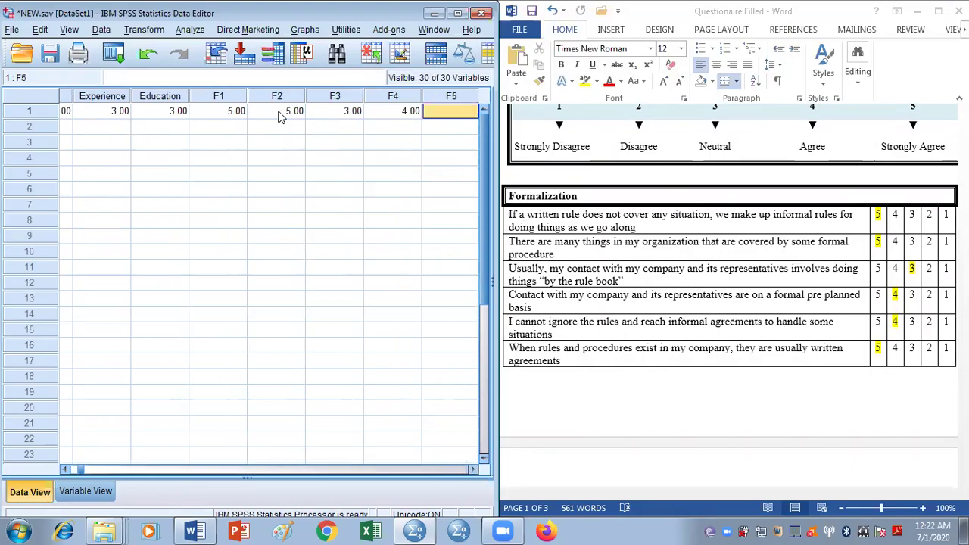
pyautogui.write('4')
pyautogui.press('Tab')
pyautogui.write('5')
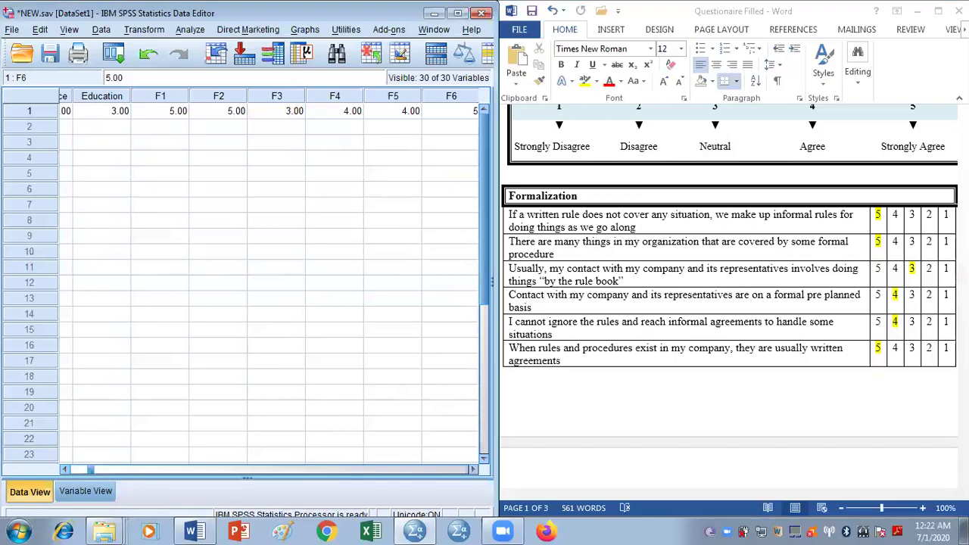
pyautogui.click(915, 389)
pyautogui.moveTo(963, 214); pyautogui.dragTo(962, 237)
pyautogui.click(430, 112)
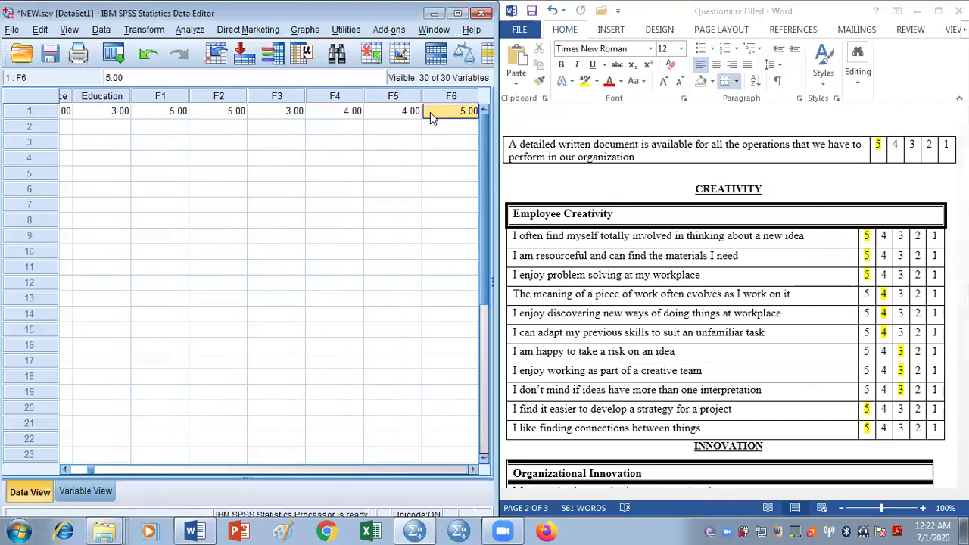
# Enter row 1's F7 as 5 and EC1–EC5 as 5, 5, 5, 4, 4.
pyautogui.press('Tab')
pyautogui.write('5')
pyautogui.press('Tab')
pyautogui.write('5')
pyautogui.press('Tab')
pyautogui.write('5')
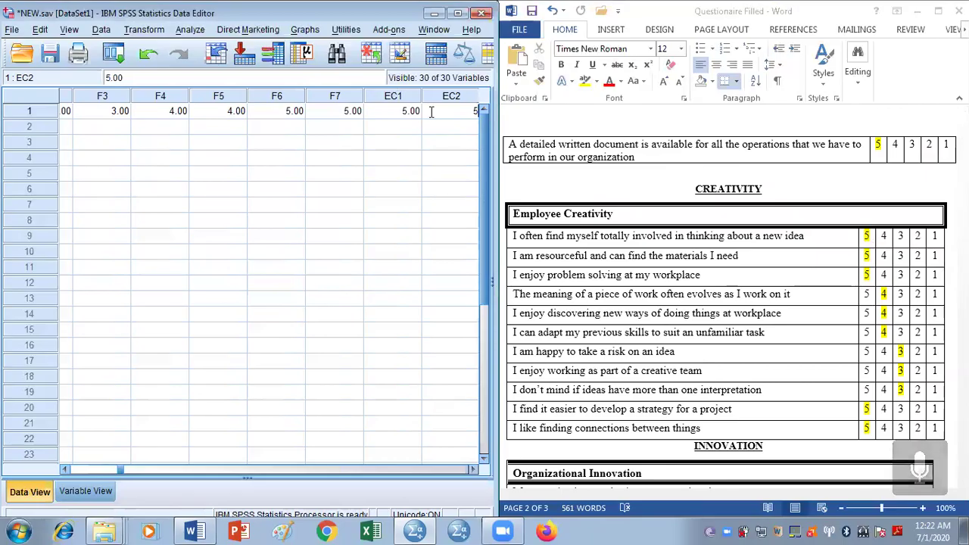
pyautogui.press('Tab')
pyautogui.write('5')
pyautogui.press('Tab')
pyautogui.write('4')
pyautogui.press('Tab')
pyautogui.write('4')
pyautogui.press('Tab')
# Enter row 1's EC6–EC11 as 4, 3, 3, 3, 5, 5.
pyautogui.write('4')
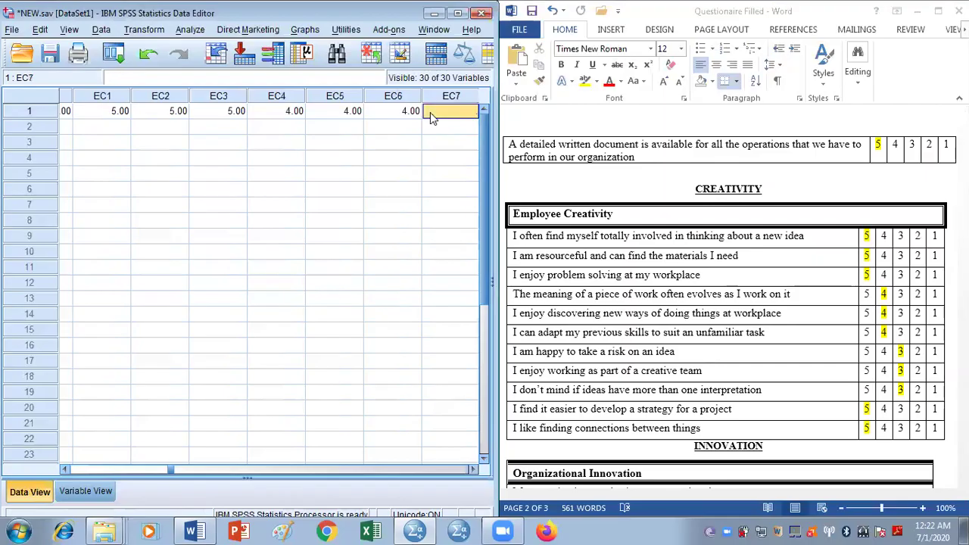
pyautogui.write('3')
pyautogui.press('Tab')
pyautogui.write('3')
pyautogui.press('Tab')
pyautogui.write('3')
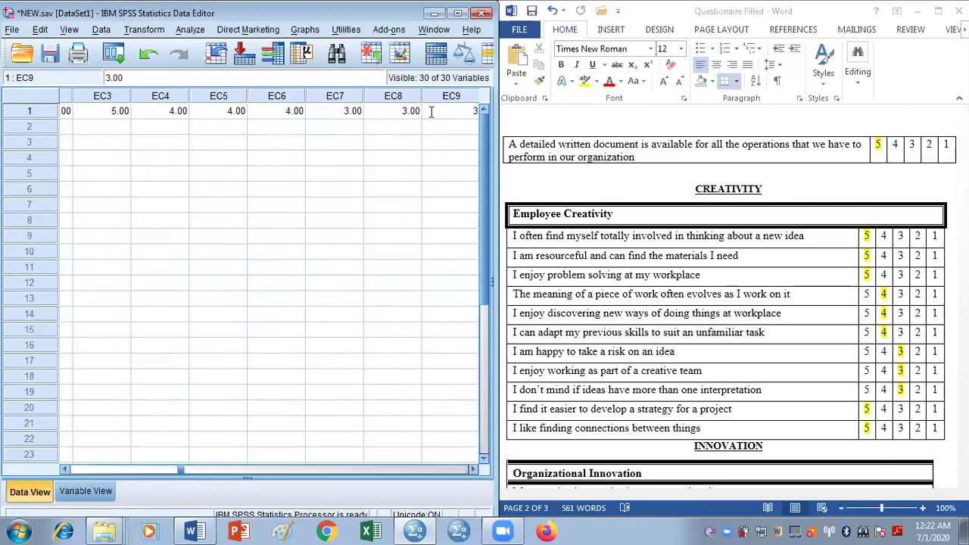
pyautogui.press('Tab')
pyautogui.write('5')
pyautogui.press('Tab')
pyautogui.write('5')
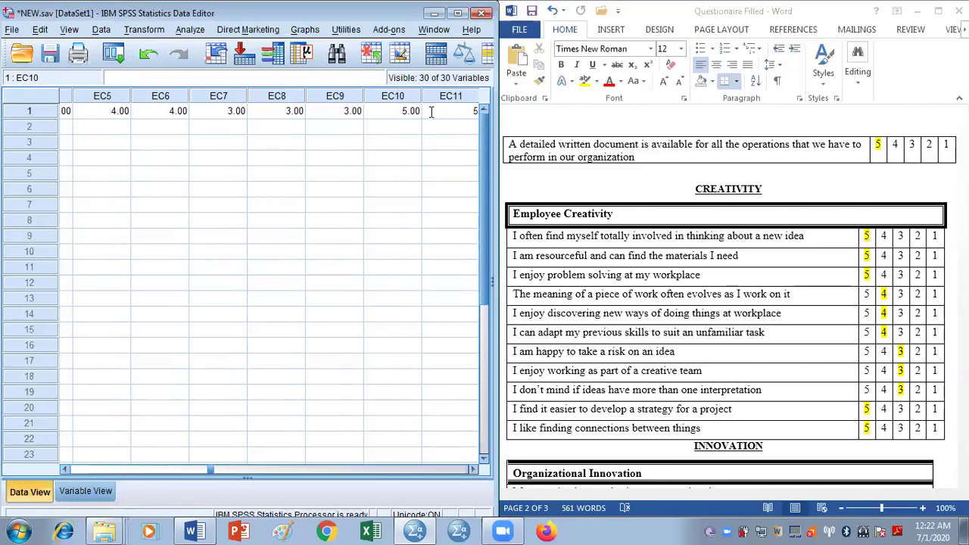
pyautogui.press('Tab')
pyautogui.moveTo(962, 273); pyautogui.dragTo(963, 303)
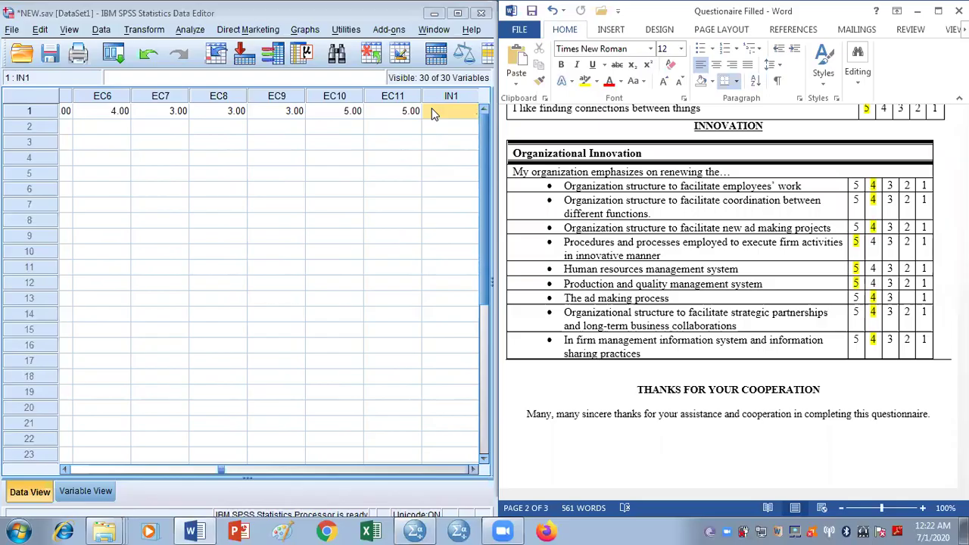
# Start row 1's innovation answers with 4, check the questionnaire, and clear IN1 for re-entry.
pyautogui.write('4')
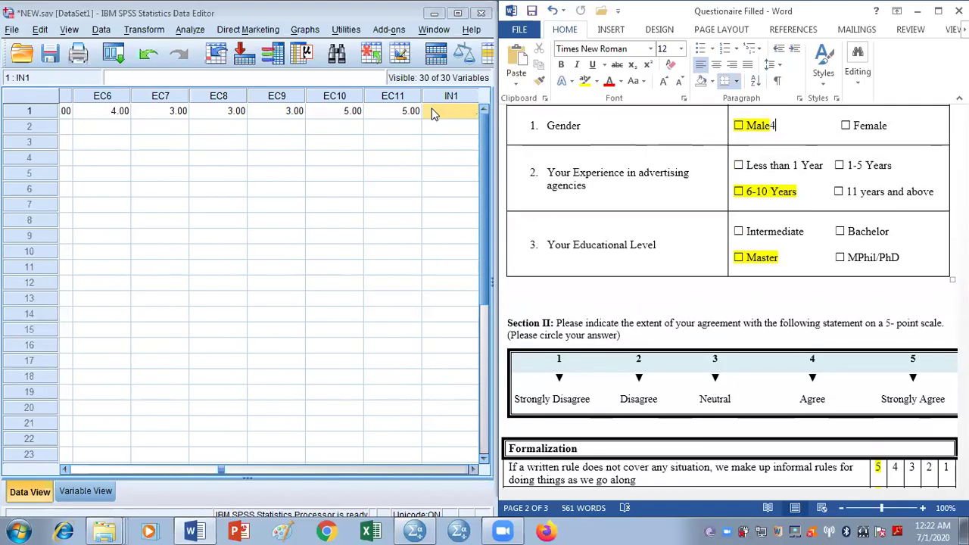
pyautogui.click(433, 112)
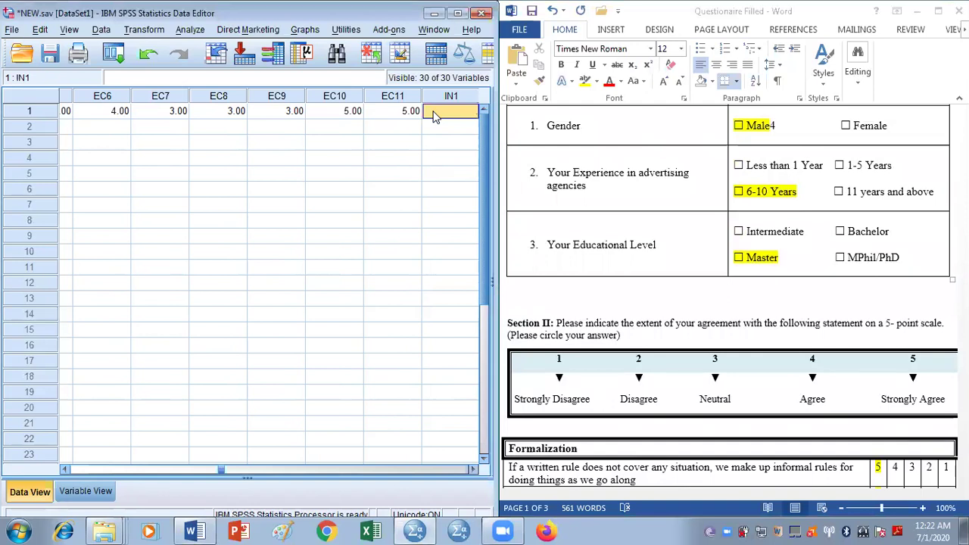
pyautogui.write('4')
pyautogui.click(945, 232)
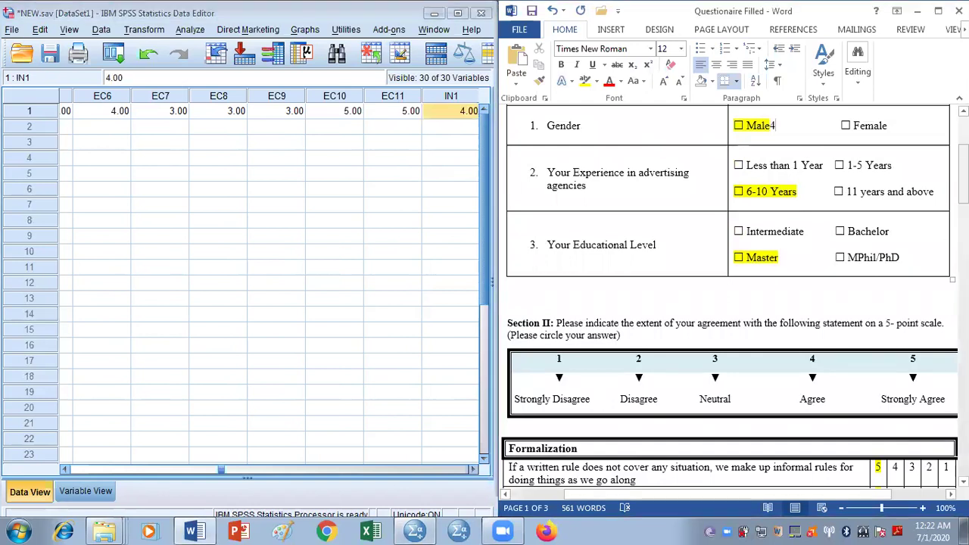
pyautogui.scroll(-20, 730, 303)
pyautogui.scroll(4, 731, 303)
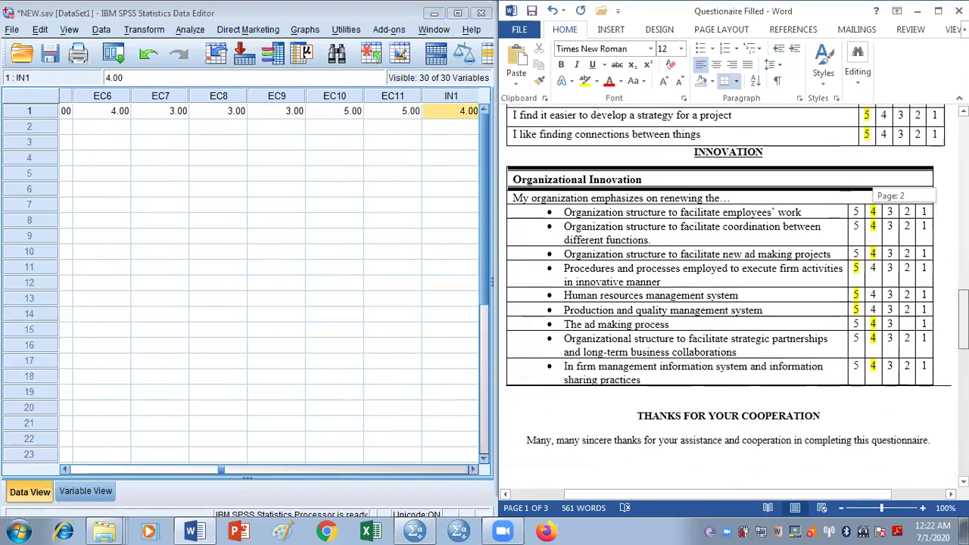
pyautogui.click(457, 117)
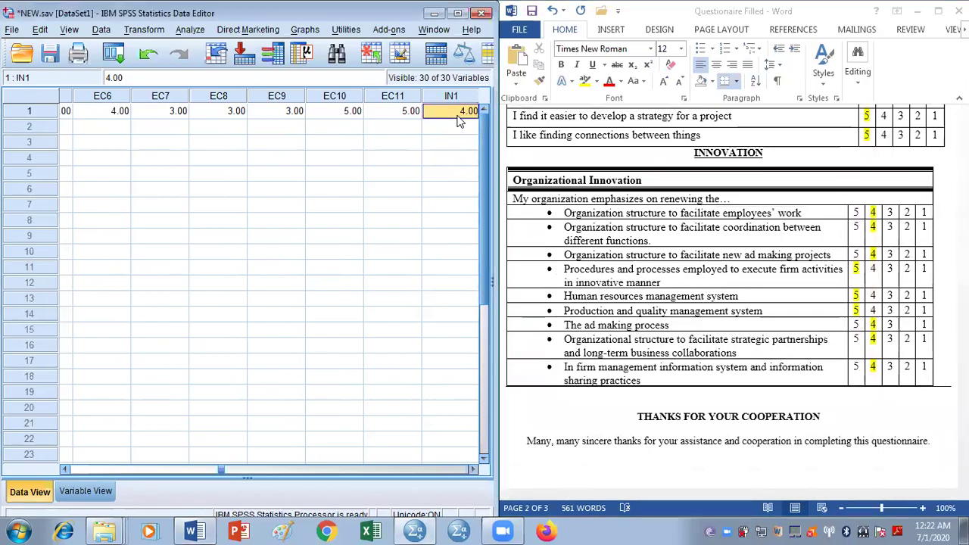
pyautogui.doubleClick(457, 113)
pyautogui.press('BackSpace')
pyautogui.press('BackSpace')
pyautogui.press('BackSpace')
pyautogui.press('BackSpace')
# Fill row 1's IN1–IN9 as 4,4,4,5,5,5,4,4,4 and scroll the grid back left.
pyautogui.write('4')
pyautogui.press('Tab')
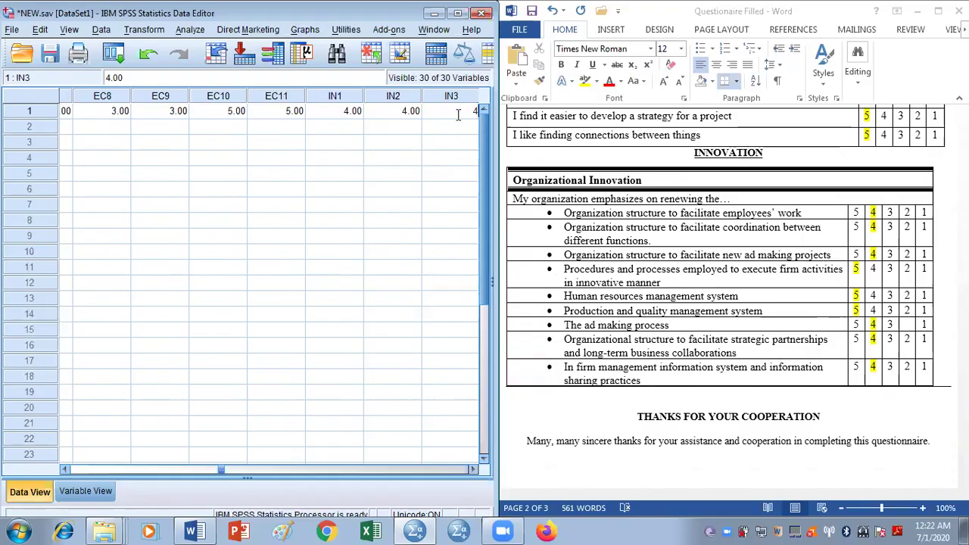
pyautogui.press('Tab')
pyautogui.write('5')
pyautogui.press('Tab')
pyautogui.press('Tab')
pyautogui.press('Tab')
pyautogui.write('5')
pyautogui.press('Tab')
pyautogui.write('4')
pyautogui.press('Tab')
pyautogui.write('4')
pyautogui.press('Tab')
pyautogui.write('4')
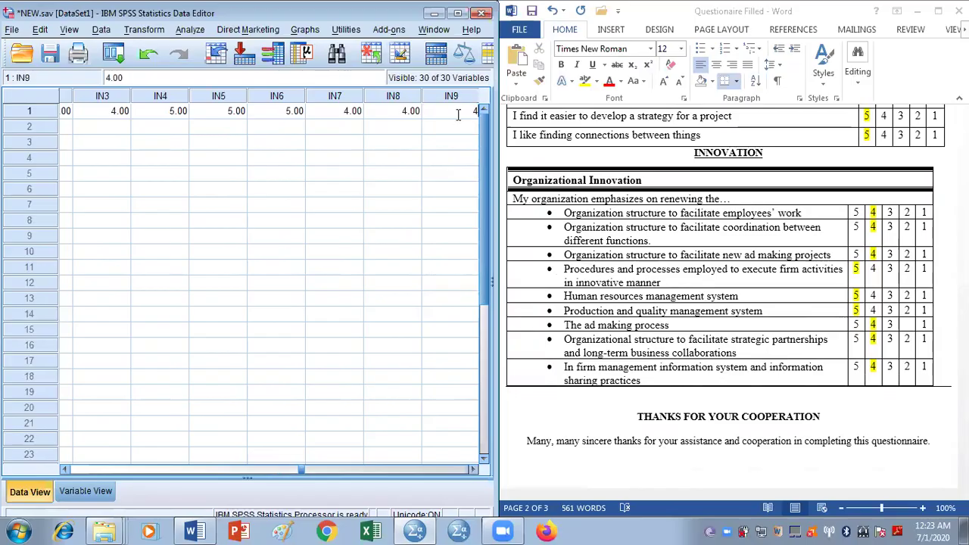
pyautogui.click(472, 469)
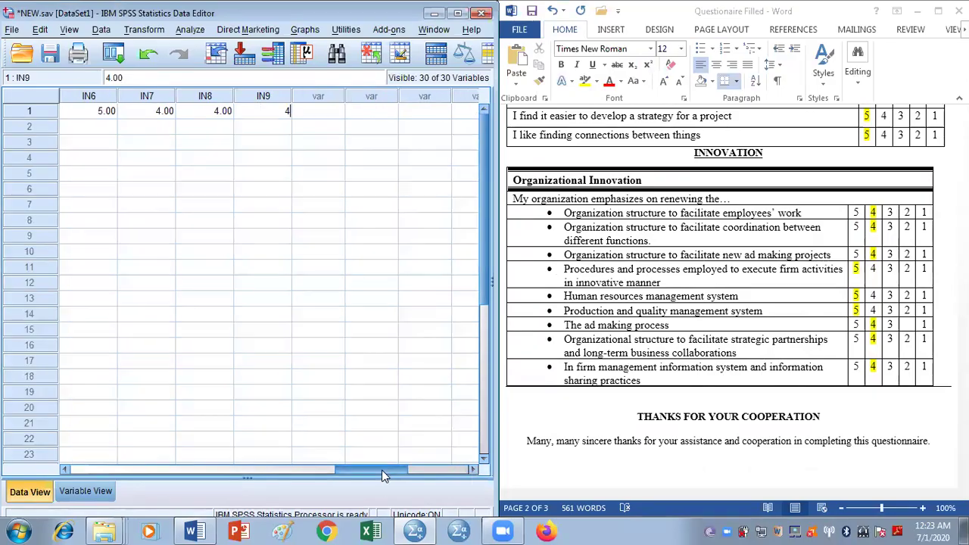
pyautogui.moveTo(385, 471); pyautogui.dragTo(58, 426)
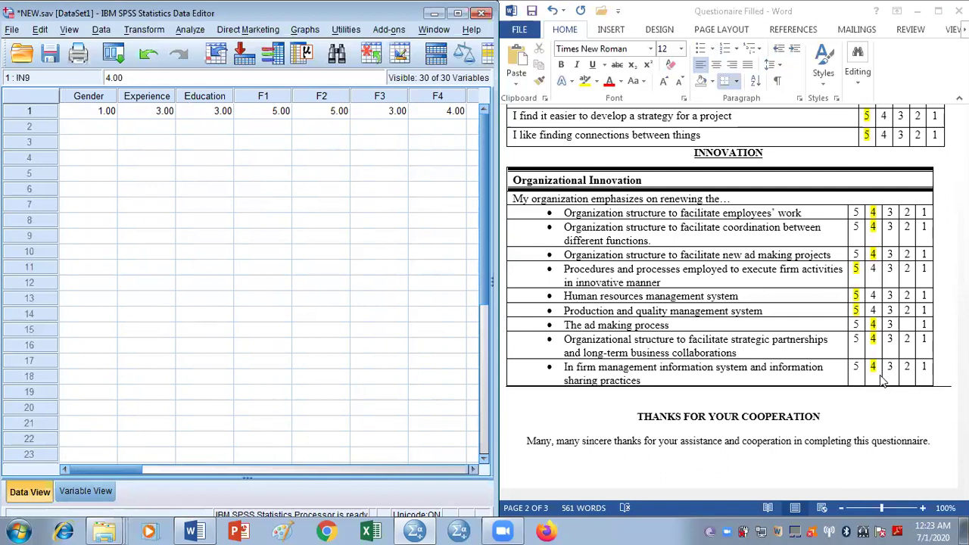
# Delete the stray 4 beside Male in the questionnaire and highlight the Female answer.
pyautogui.click(93, 116)
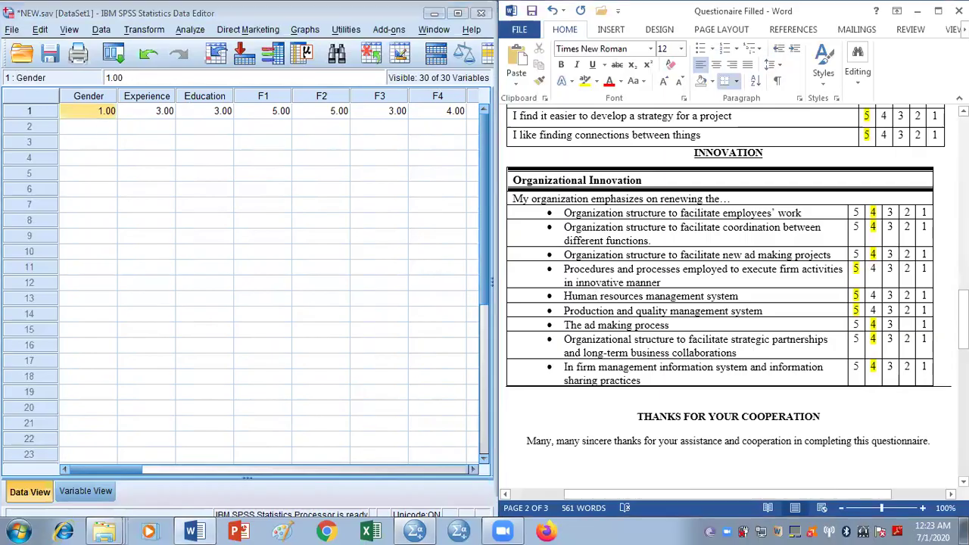
pyautogui.moveTo(963, 318); pyautogui.dragTo(964, 148)
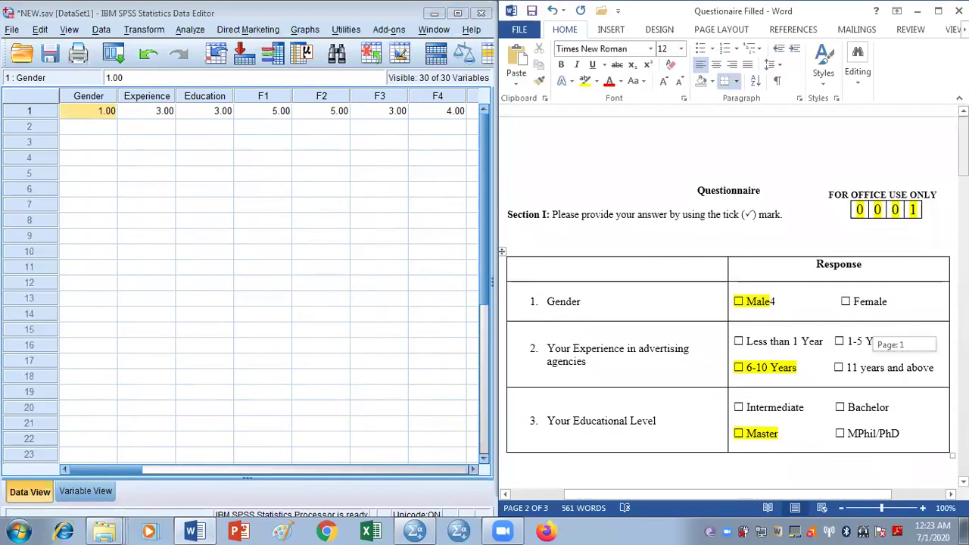
pyautogui.click(96, 132)
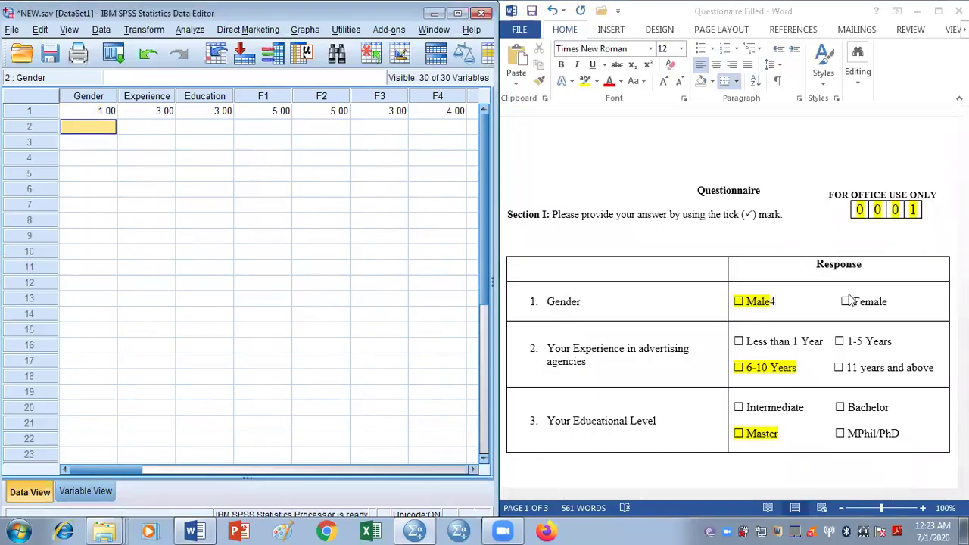
pyautogui.click(781, 304)
pyautogui.press('BackSpace')
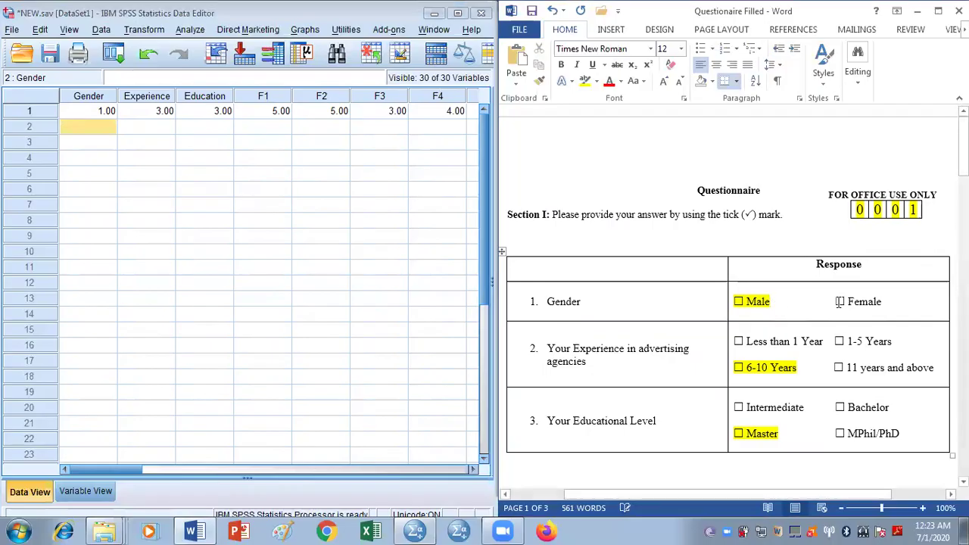
pyautogui.moveTo(837, 302); pyautogui.dragTo(891, 304)
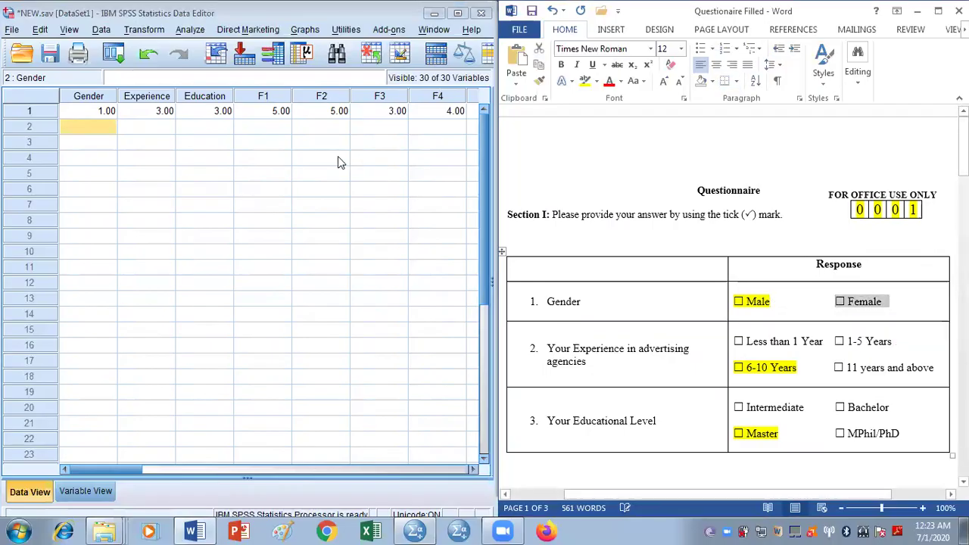
# Enter row 2's Gender 2, Experience 2 and Education 4.
pyautogui.click(104, 133)
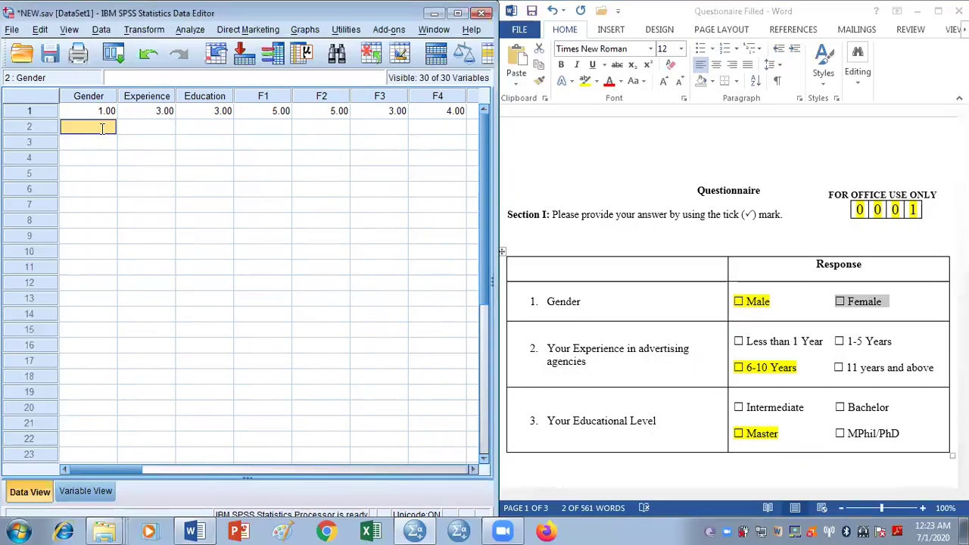
pyautogui.write('2')
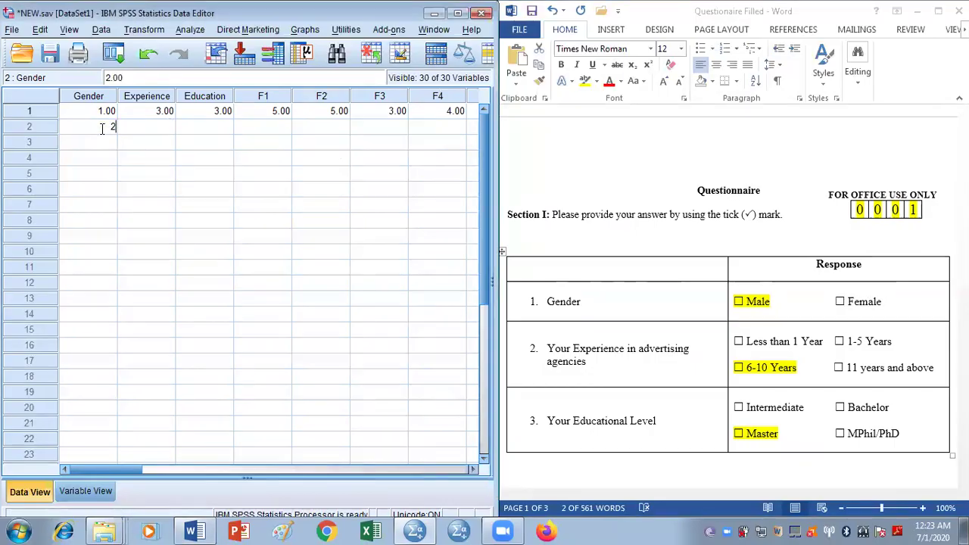
pyautogui.press('Tab')
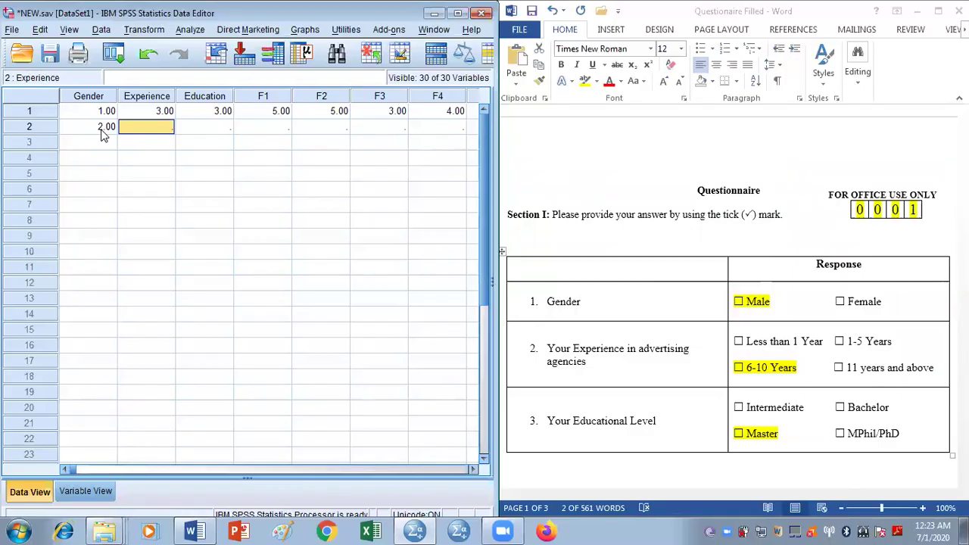
pyautogui.write('2')
pyautogui.press('Tab')
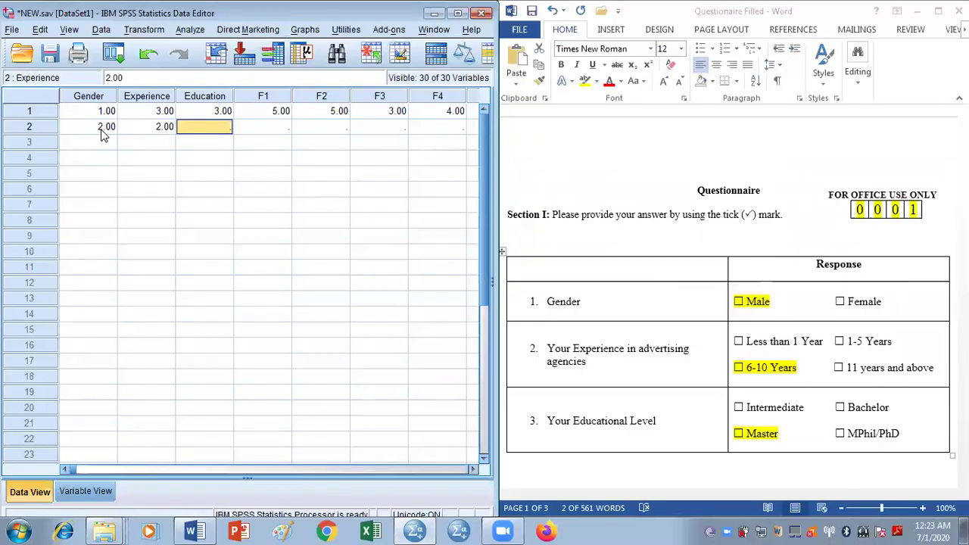
pyautogui.write('4')
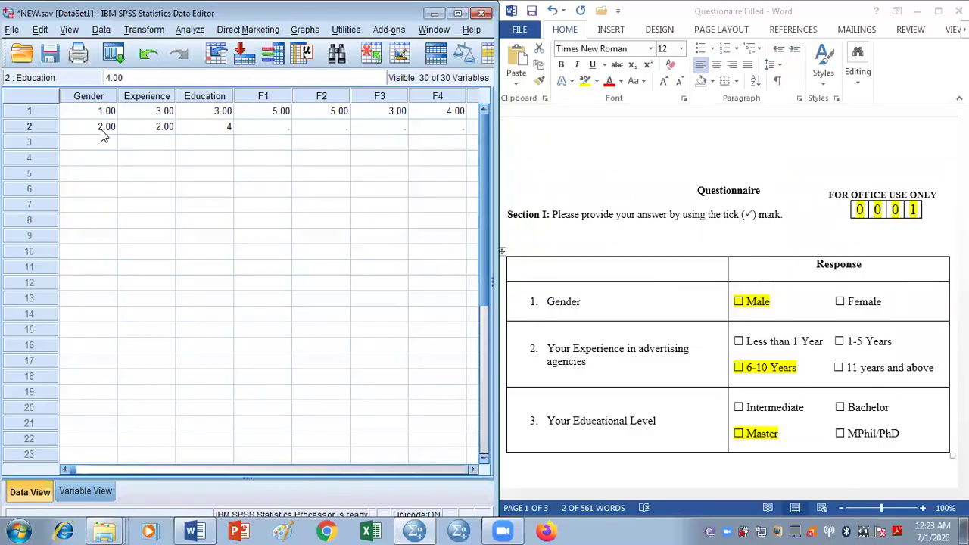
pyautogui.press('Tab')
# Enter row 2's F1–F4 as 5, 5, 4, 3 and scroll back to the Gender column.
pyautogui.write('5')
pyautogui.press('Tab')
pyautogui.write('5')
pyautogui.press('Tab')
pyautogui.write('4')
pyautogui.press('Tab')
pyautogui.write('3')
pyautogui.press('Tab')
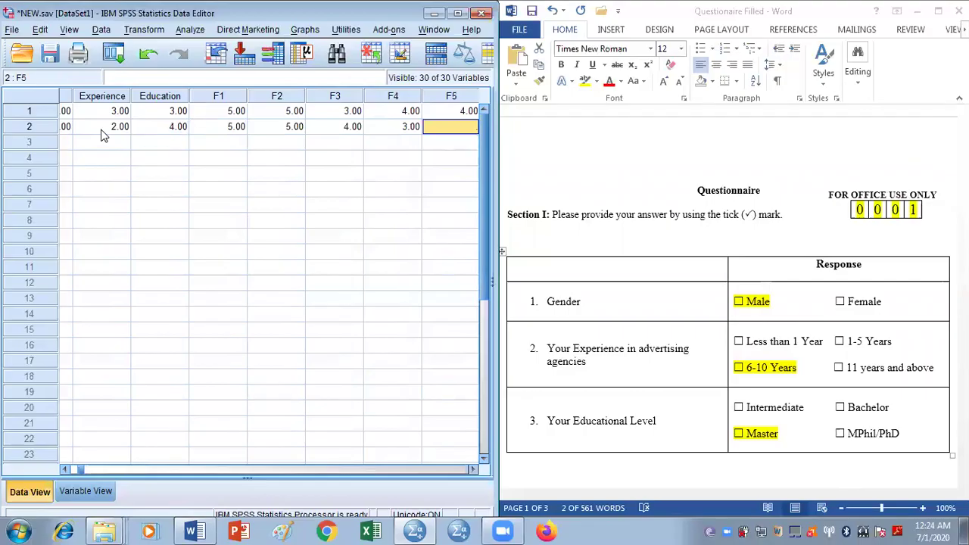
pyautogui.click(67, 469)
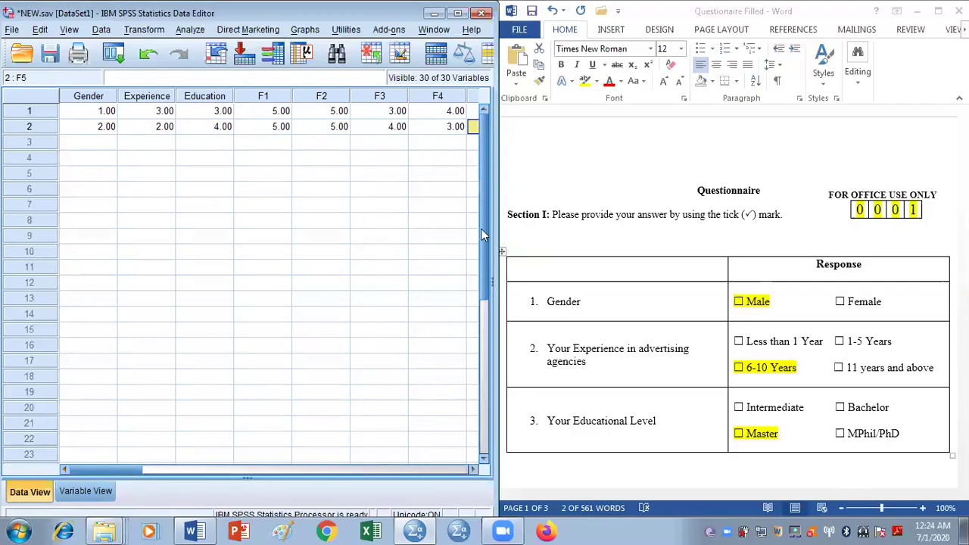
pyautogui.click(103, 146)
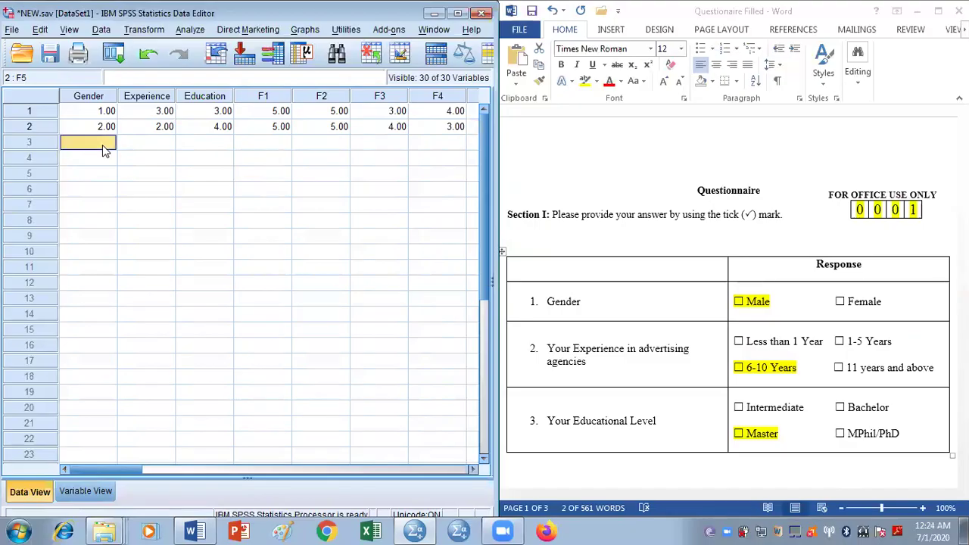
pyautogui.press('Down')
pyautogui.press('Down')
pyautogui.press('Down')
pyautogui.press('Down')
pyautogui.press('Down')
pyautogui.press('Down')
pyautogui.press('Down')
pyautogui.press('Down')
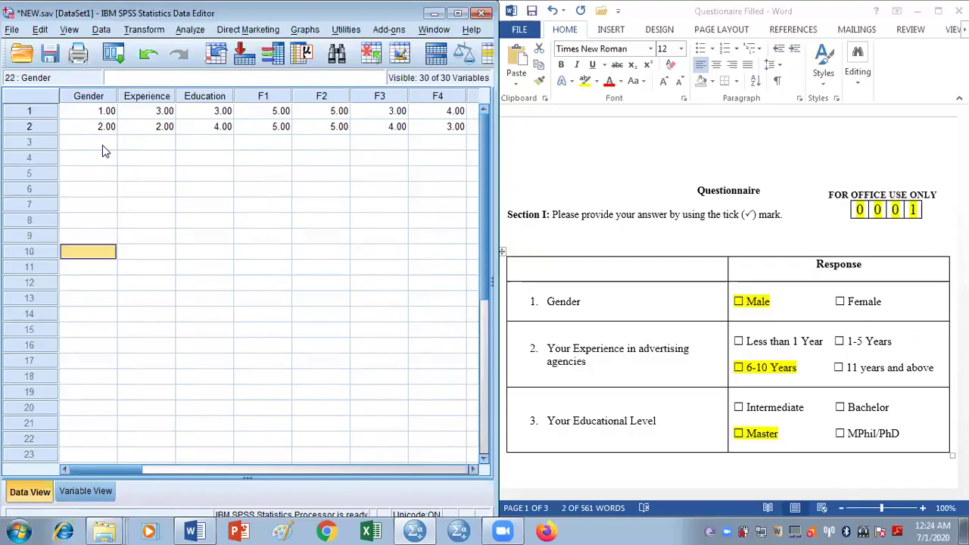
pyautogui.press('Down')
pyautogui.press('Down')
pyautogui.press('Down')
pyautogui.press('Down')
pyautogui.press('Down')
pyautogui.press('Down')
pyautogui.press('Down')
pyautogui.press('Down')
pyautogui.press('Down')
pyautogui.press('Down')
pyautogui.press('Down')
pyautogui.press('Down')
pyautogui.press('Down')
pyautogui.press('pageup')
pyautogui.press('pageup')
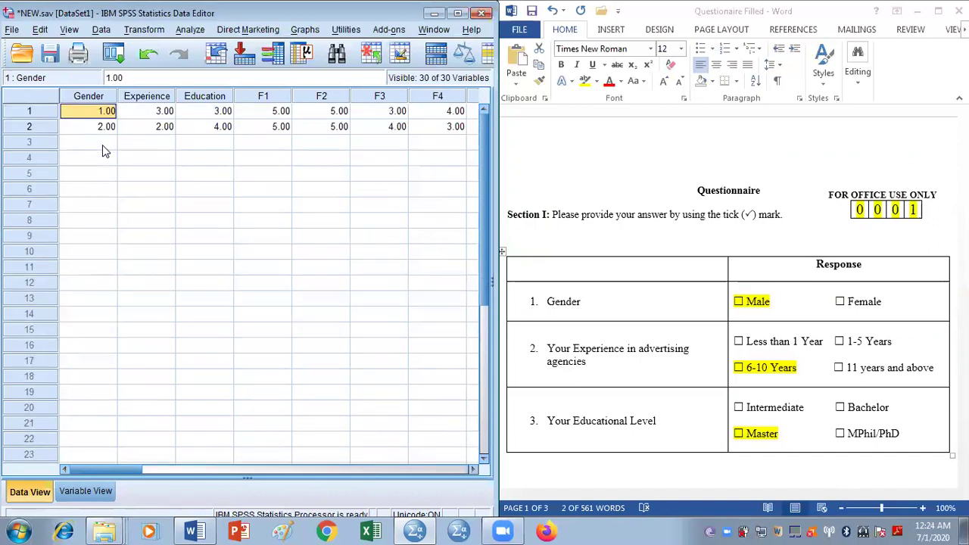
pyautogui.press('Right')
pyautogui.press('Down')
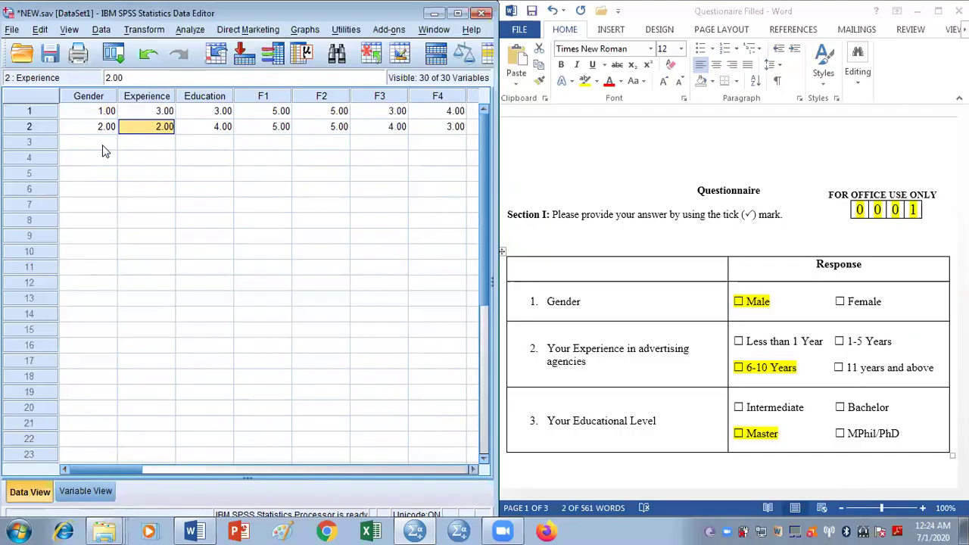
pyautogui.press('Right')
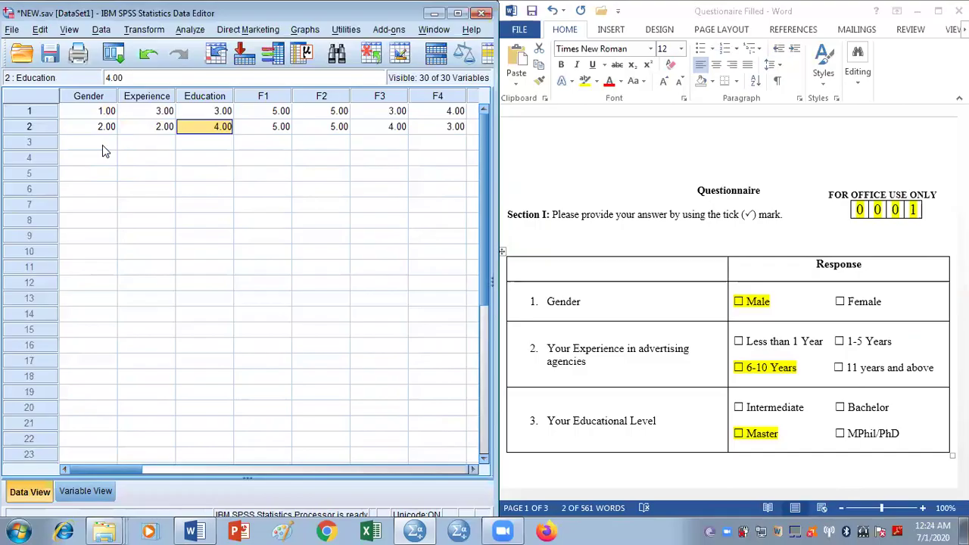
pyautogui.press('Left')
pyautogui.press('Left')
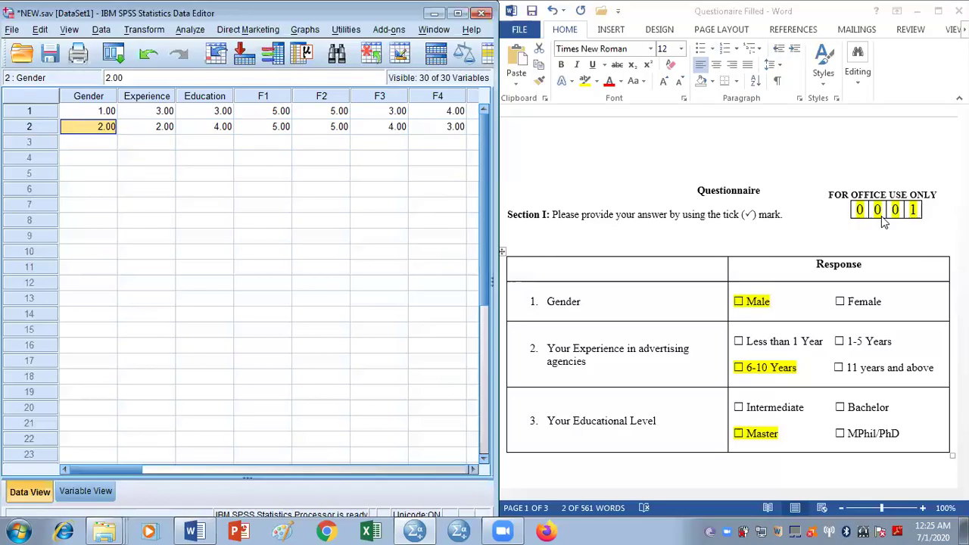
# Check the first respondent's row in SPSS, then make Word's office-use number read 0002.
pyautogui.click(110, 148)
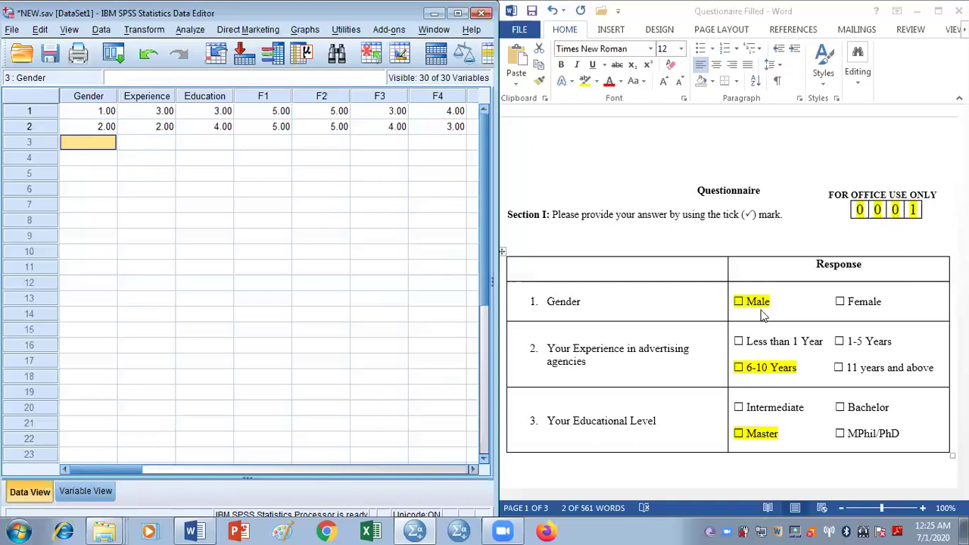
pyautogui.click(87, 113)
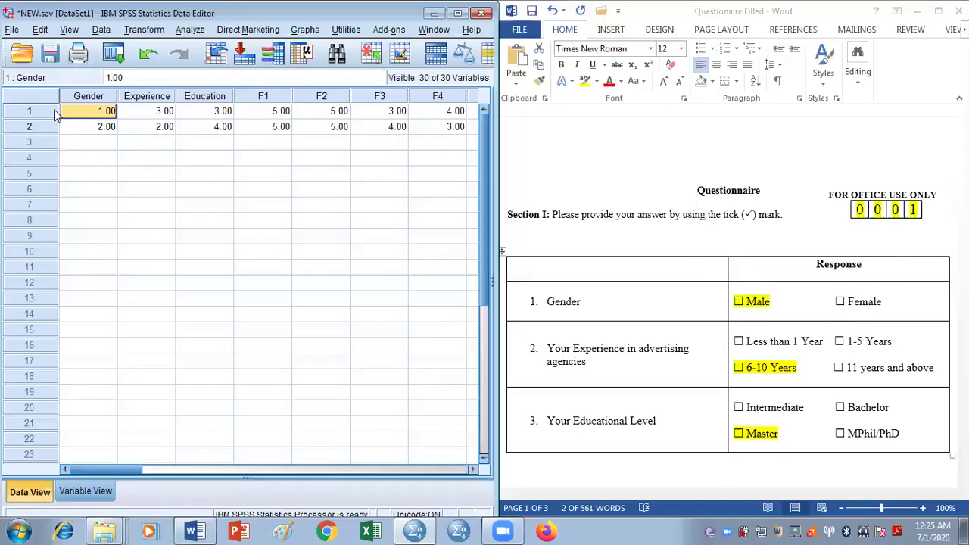
pyautogui.click(32, 111)
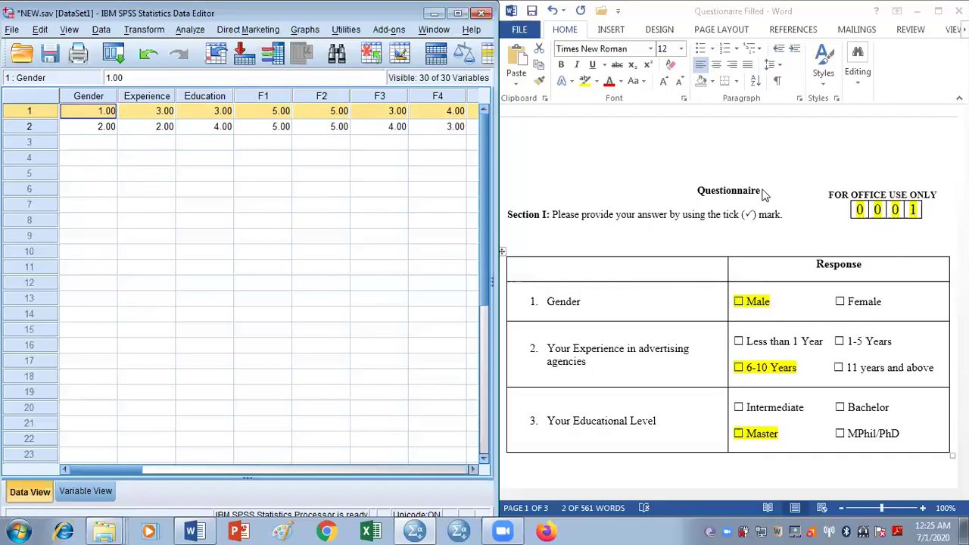
pyautogui.click(935, 200)
pyautogui.write('2')
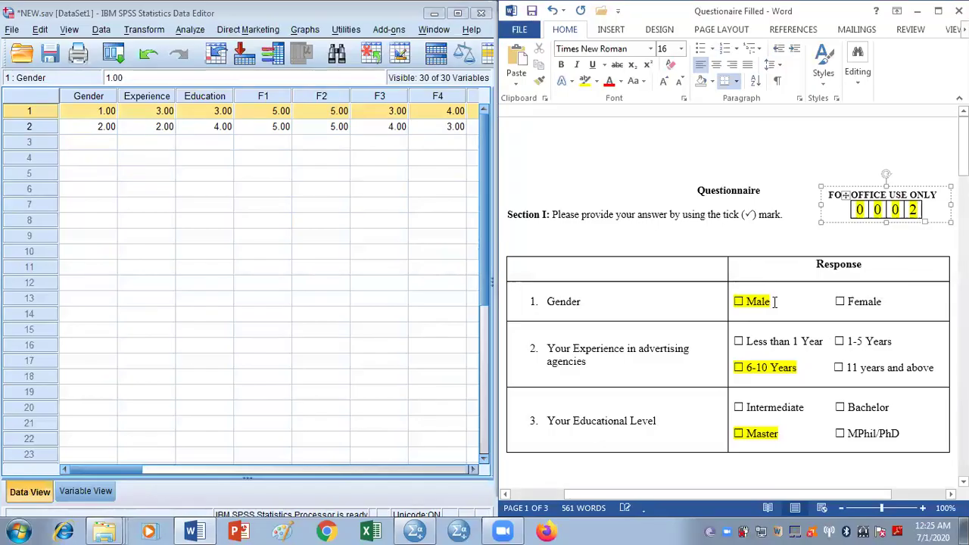
pyautogui.click(700, 302)
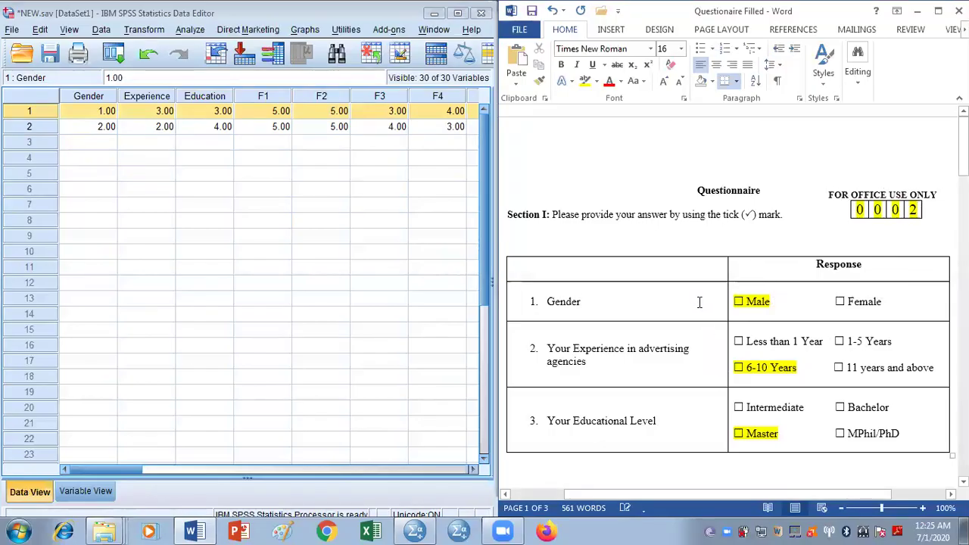
# Select the second respondent's row in SPSS and move through the empty Gender column.
pyautogui.click(43, 133)
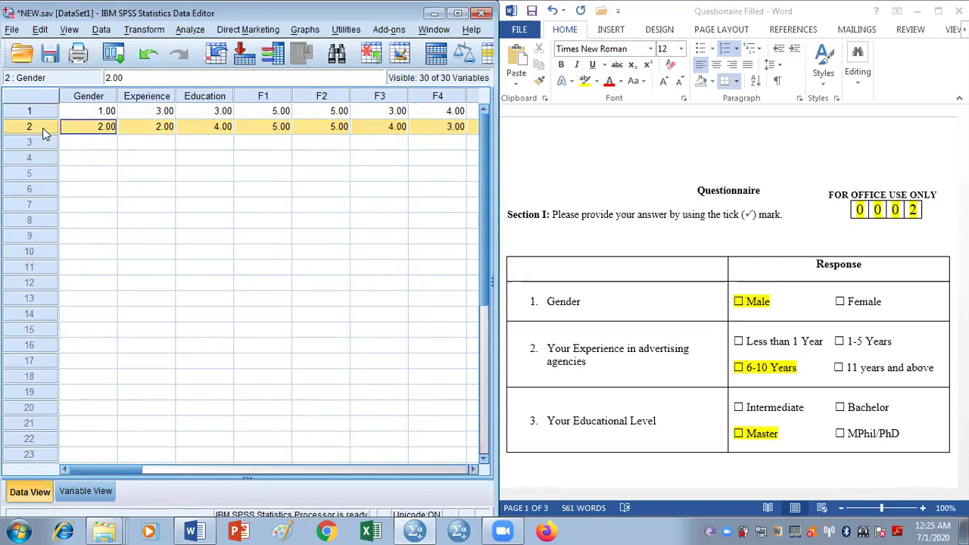
pyautogui.click(101, 143)
pyautogui.press('Down')
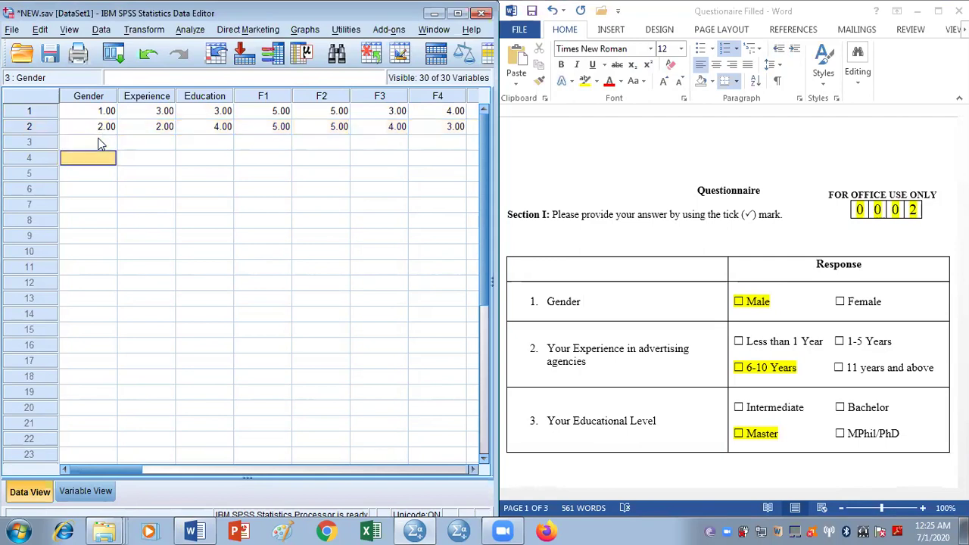
pyautogui.press('Down')
pyautogui.press('Down')
pyautogui.press('Down')
pyautogui.press('Down')
pyautogui.press('Down')
pyautogui.press('Down')
pyautogui.press('Down')
pyautogui.press('Down')
pyautogui.press('Down')
pyautogui.press('Down')
pyautogui.press('Down')
pyautogui.press('Down')
pyautogui.press('Down')
pyautogui.press('Down')
pyautogui.press('Down')
pyautogui.press('Down')
pyautogui.press('Down')
pyautogui.press('Down')
pyautogui.press('Down')
pyautogui.press('Down')
pyautogui.press('Down')
pyautogui.press('Down')
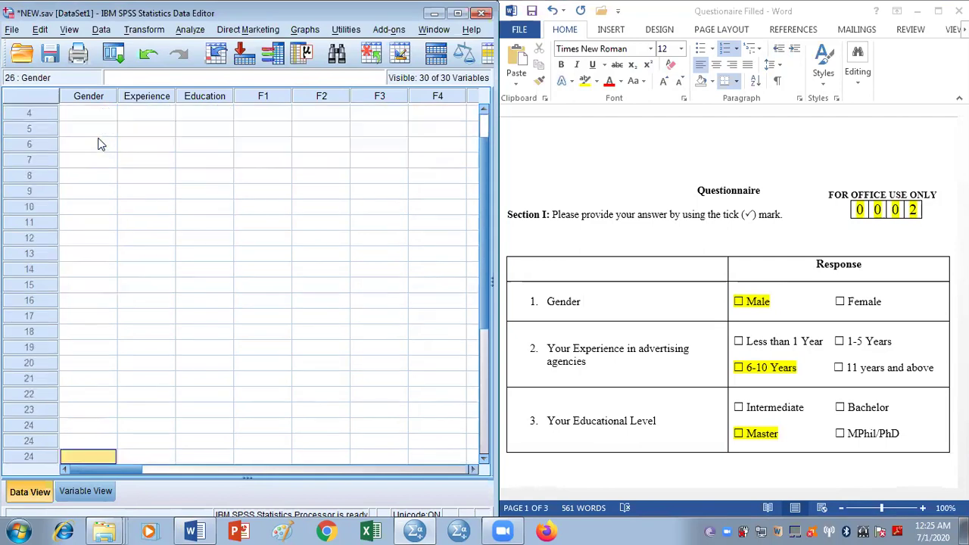
pyautogui.press('Up')
pyautogui.press('Up')
pyautogui.press('Up')
pyautogui.press('Up')
pyautogui.press('Up')
pyautogui.press('Up')
pyautogui.press('Up')
pyautogui.press('Up')
pyautogui.press('Up')
pyautogui.press('Up')
pyautogui.press('Up')
pyautogui.press('Up')
pyautogui.press('Up')
pyautogui.press('Up')
pyautogui.press('Up')
pyautogui.press('Up')
pyautogui.press('Up')
pyautogui.press('Up')
pyautogui.press('Up')
pyautogui.press('Up')
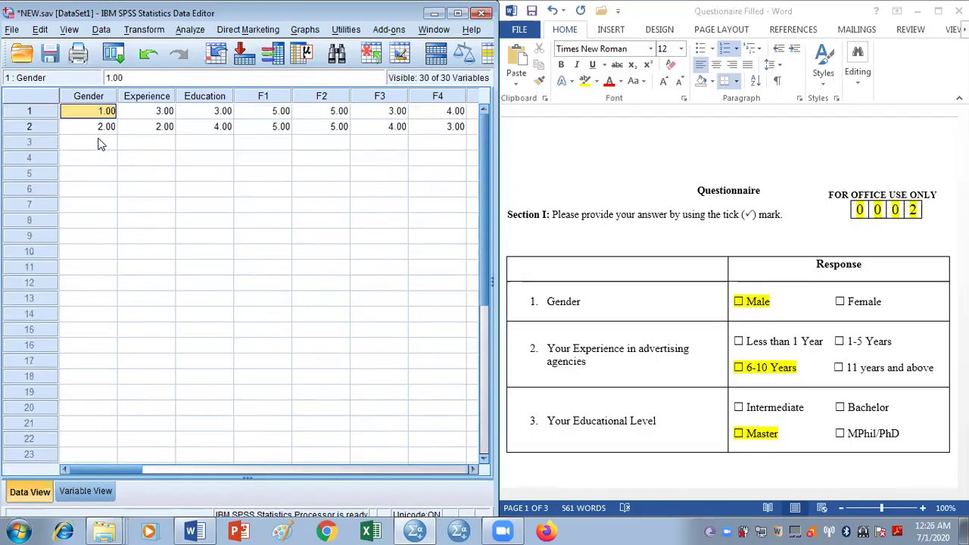
pyautogui.click(98, 490)
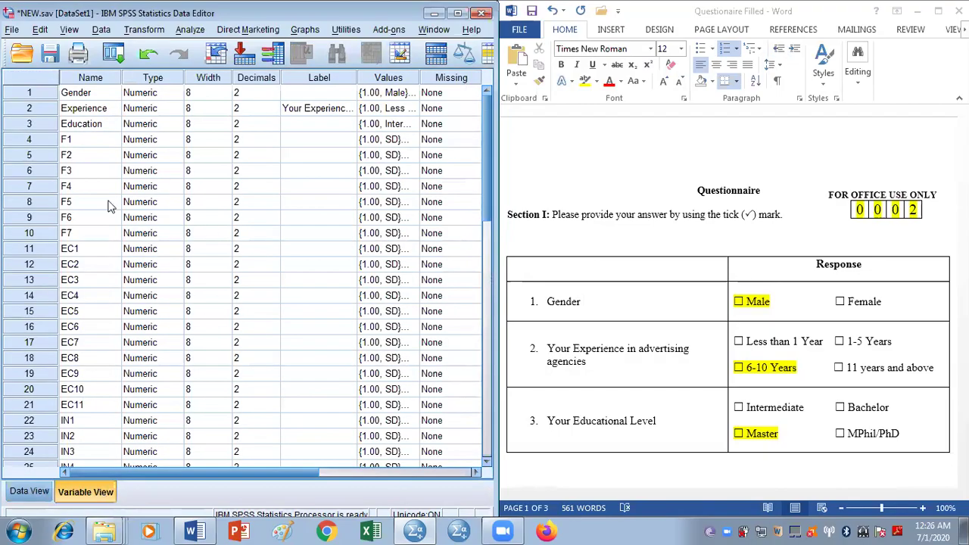
pyautogui.click(28, 491)
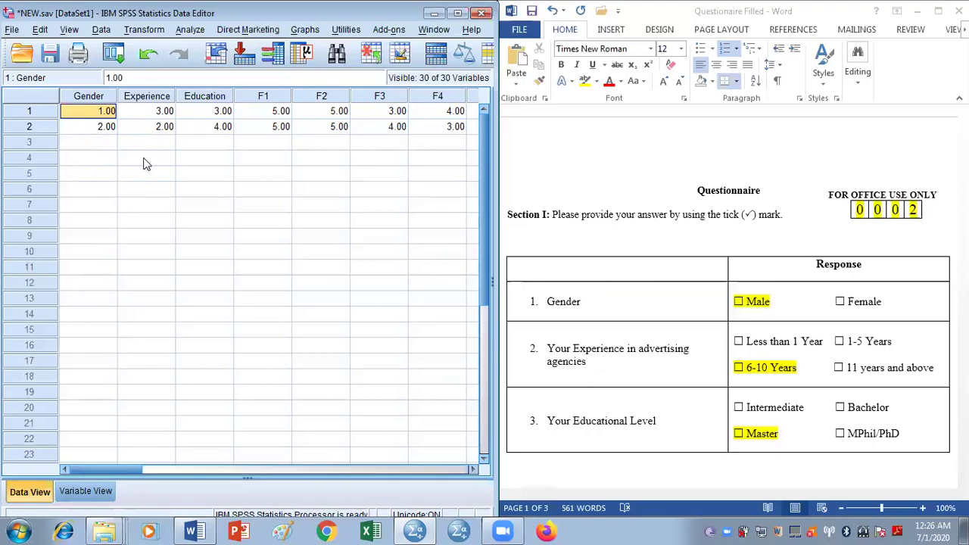
# In Variable View, lower Gender, Experience and Education to 0 decimals, then return to Data View.
pyautogui.click(84, 488)
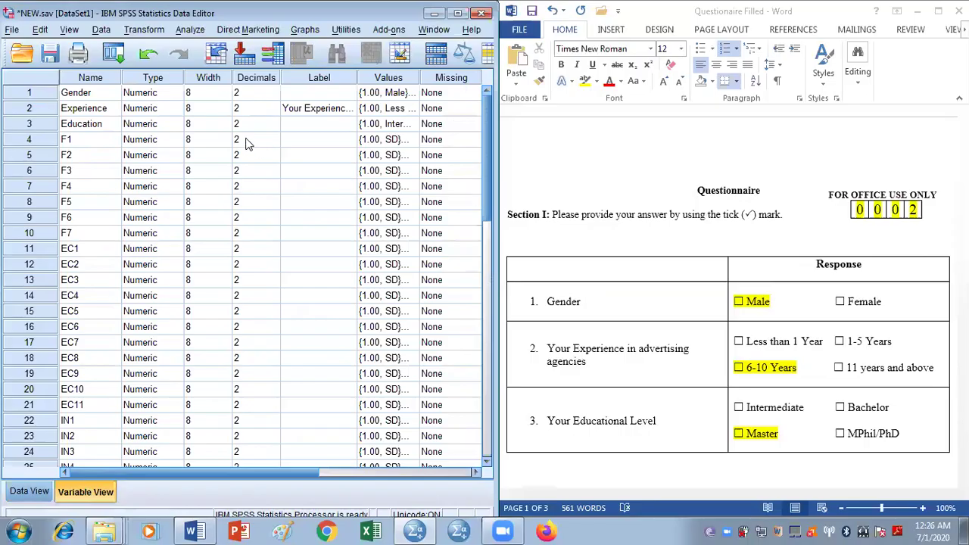
pyautogui.click(256, 77)
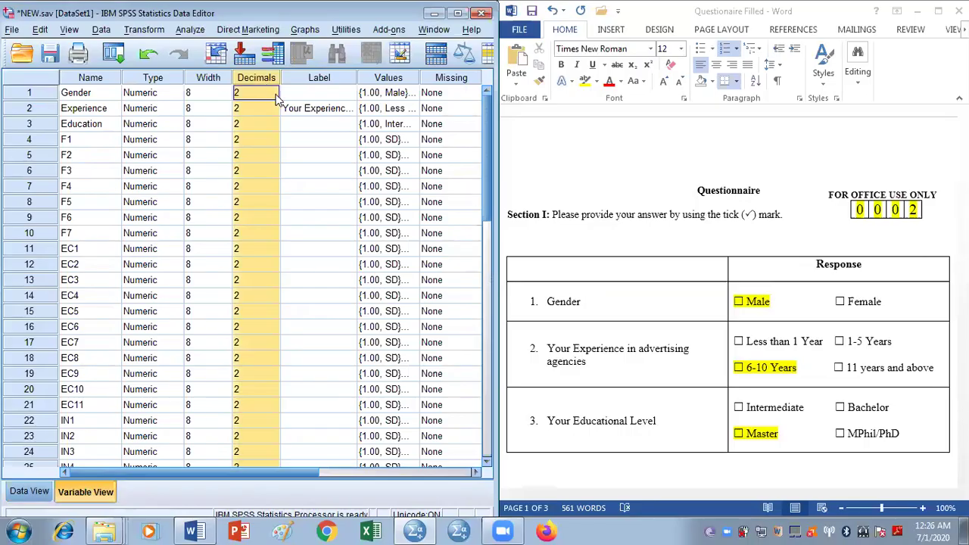
pyautogui.click(274, 94)
pyautogui.click(274, 94)
pyautogui.click(274, 94)
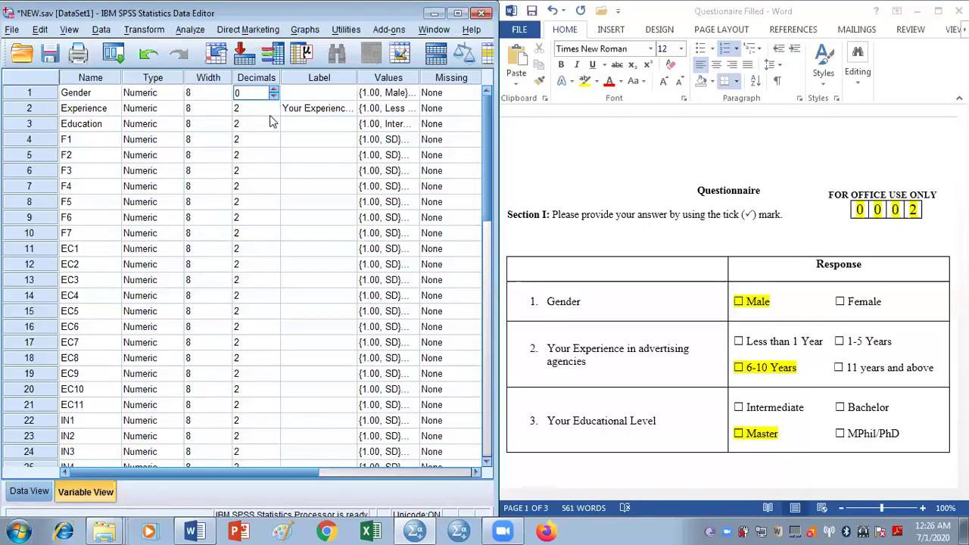
pyautogui.click(274, 110)
pyautogui.click(274, 112)
pyautogui.click(274, 112)
pyautogui.click(274, 129)
pyautogui.click(274, 129)
pyautogui.click(274, 128)
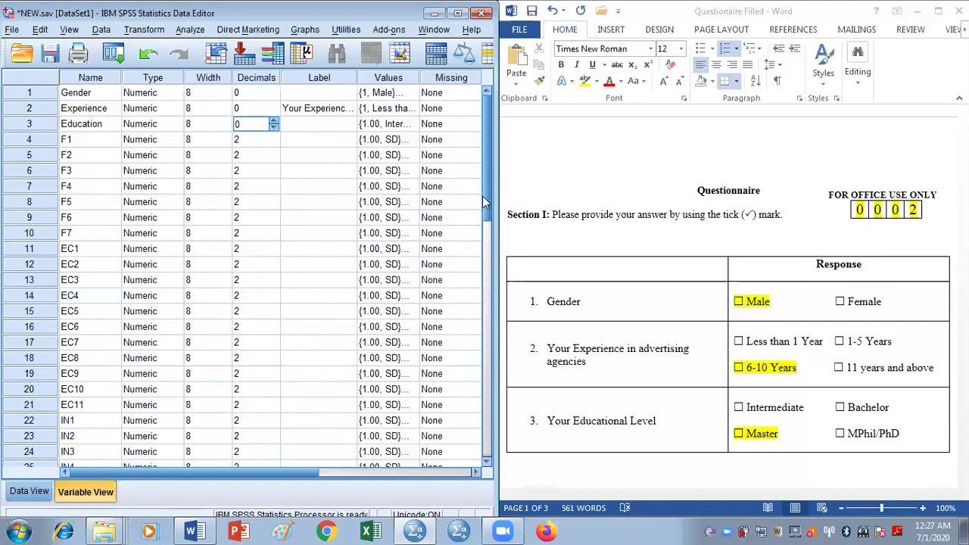
pyautogui.click(29, 491)
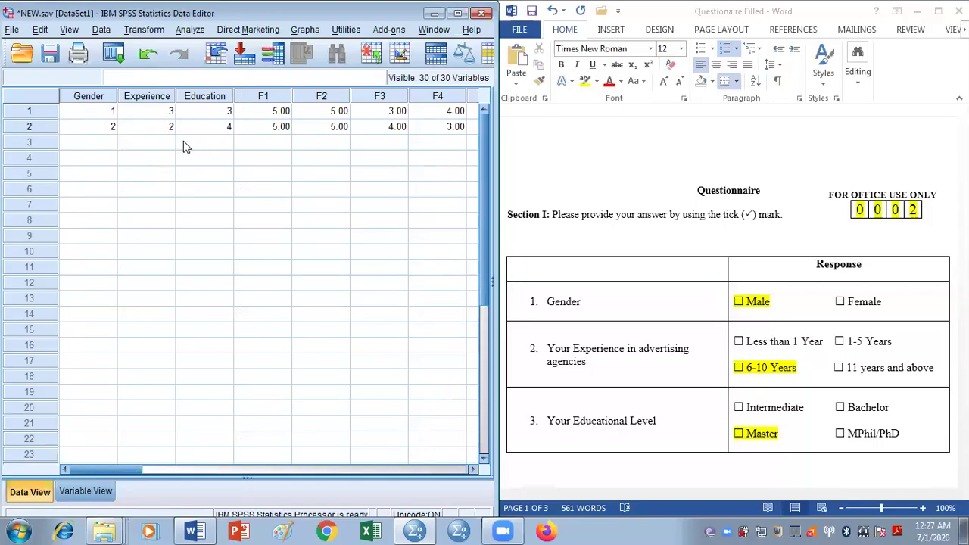
pyautogui.click(101, 491)
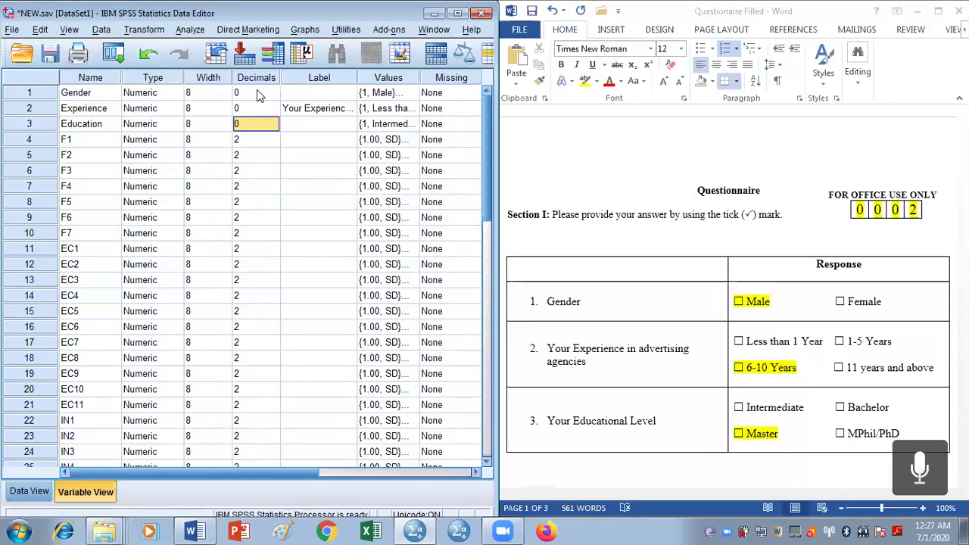
pyautogui.click(29, 493)
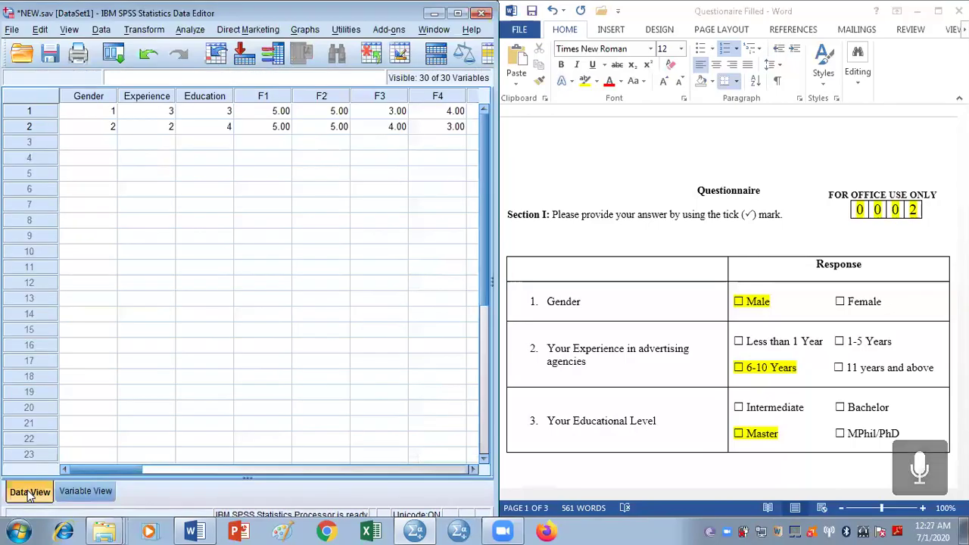
pyautogui.moveTo(482, 269)
pyautogui.mouseDown()
pyautogui.moveTo(488, 418)
pyautogui.moveTo(486, 265)
pyautogui.mouseUp()
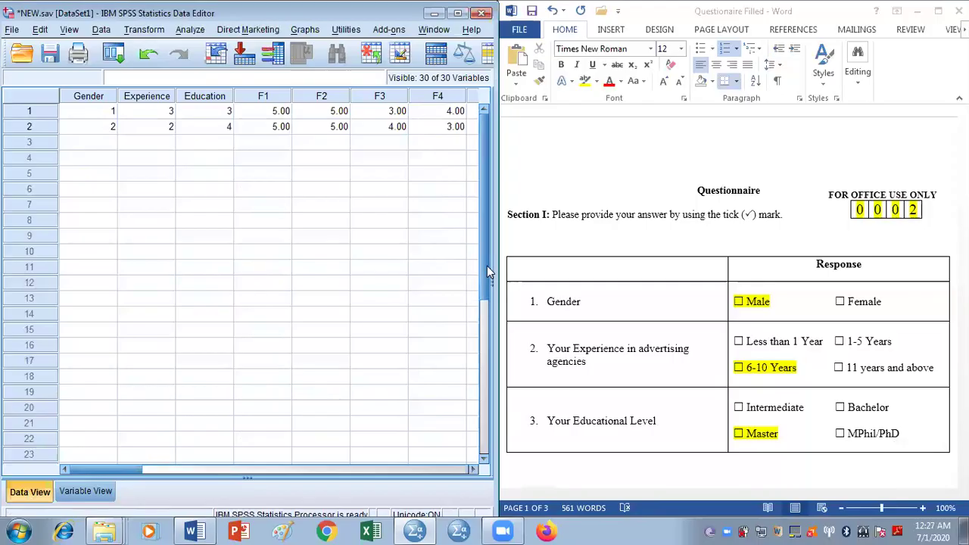